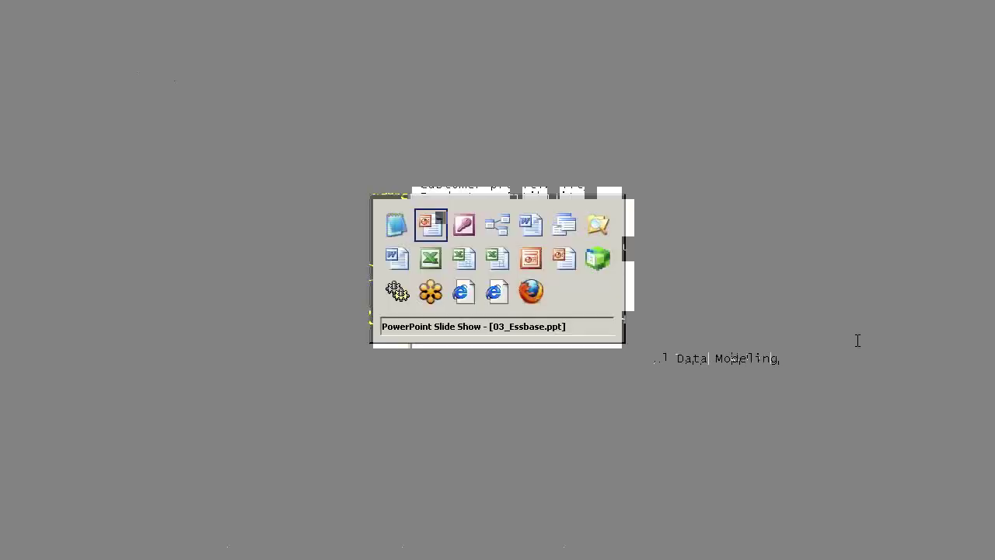
Step: Switch to the Access relationships diagram and move the Fact_COSTS table over the upper part of Fact_SALES
key("alt+Tab")
left_click(579, 378)
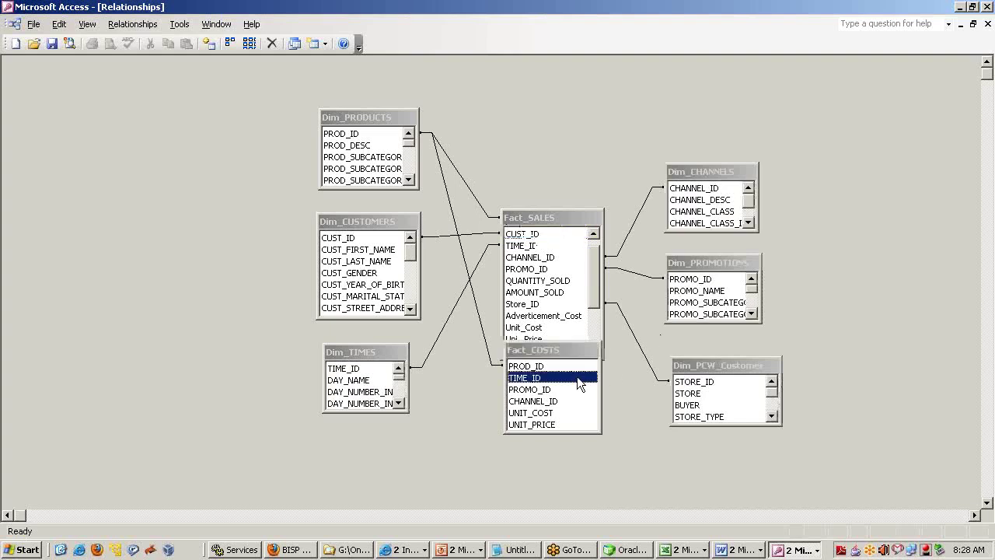
left_click_drag(104, 151, 112, 129)
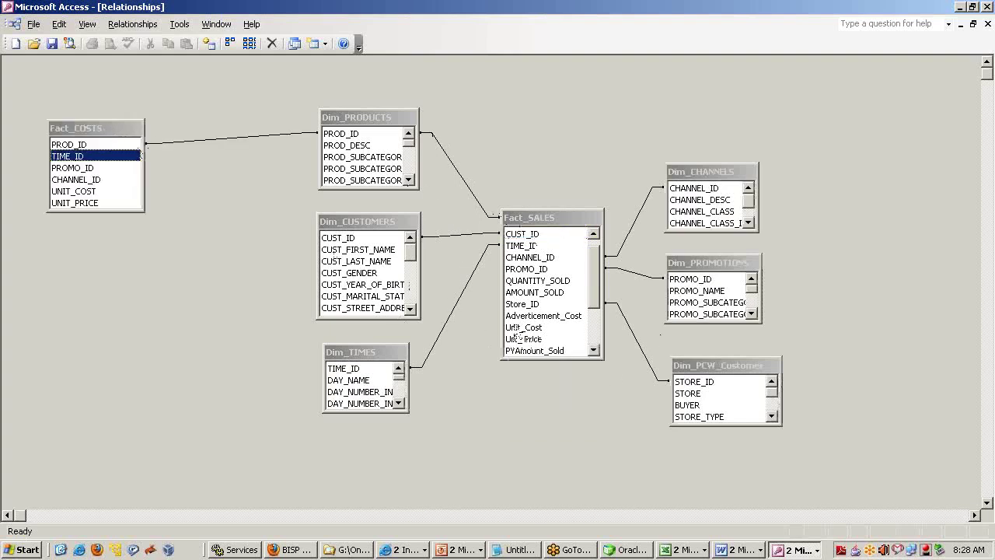
key("ctrl+z")
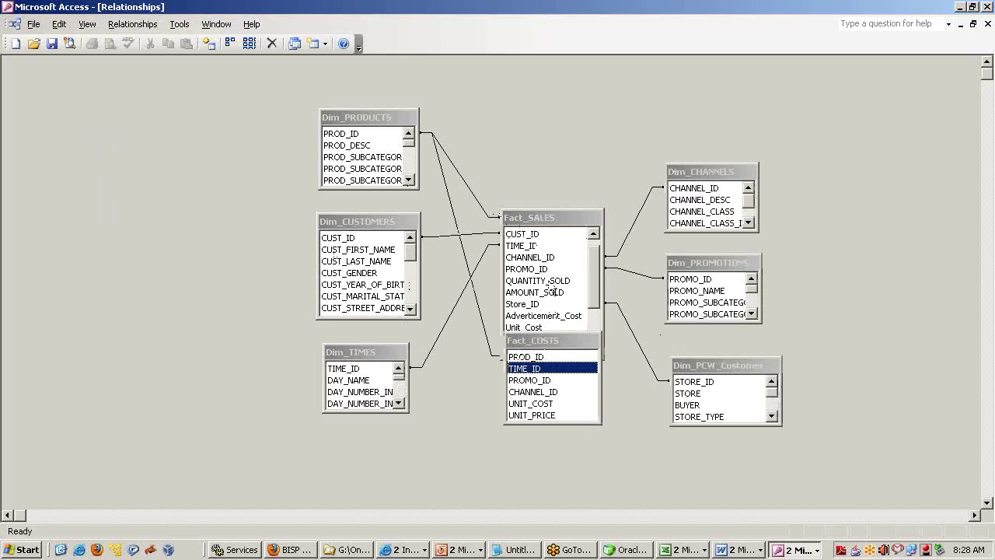
left_click(542, 210)
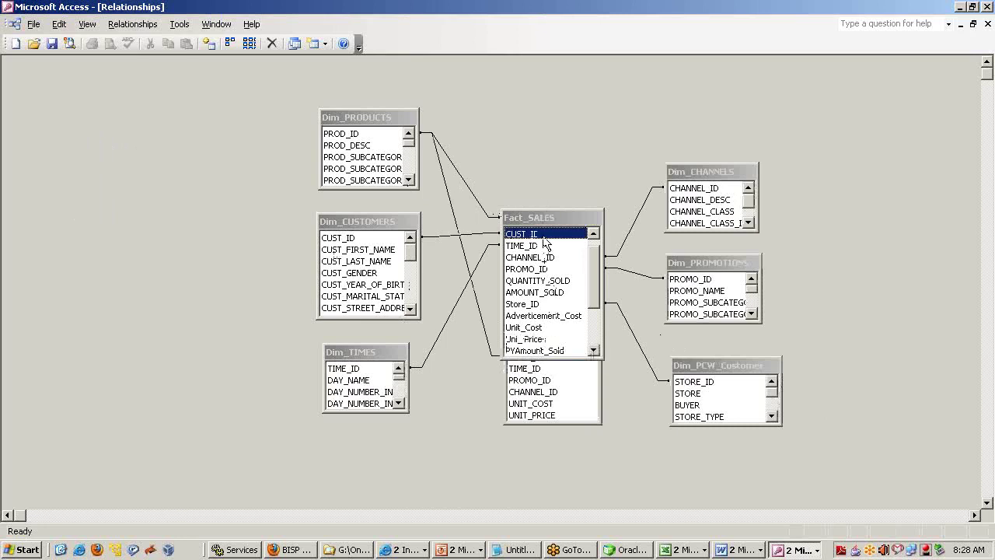
left_click(556, 369)
left_click_drag(554, 347, 547, 222)
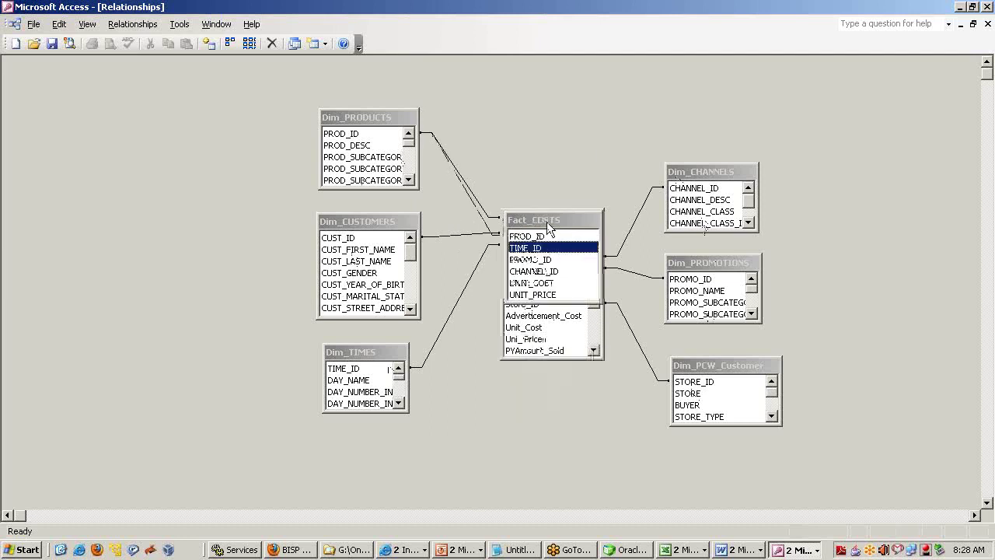
Step: Point out the Dim_CHANNELS, Dim_PROMOTIONS and Dim_PCW_Customer tables and the central Fact_COSTS table in the relationships diagram
left_click(707, 177)
left_click(710, 264)
left_click(711, 361)
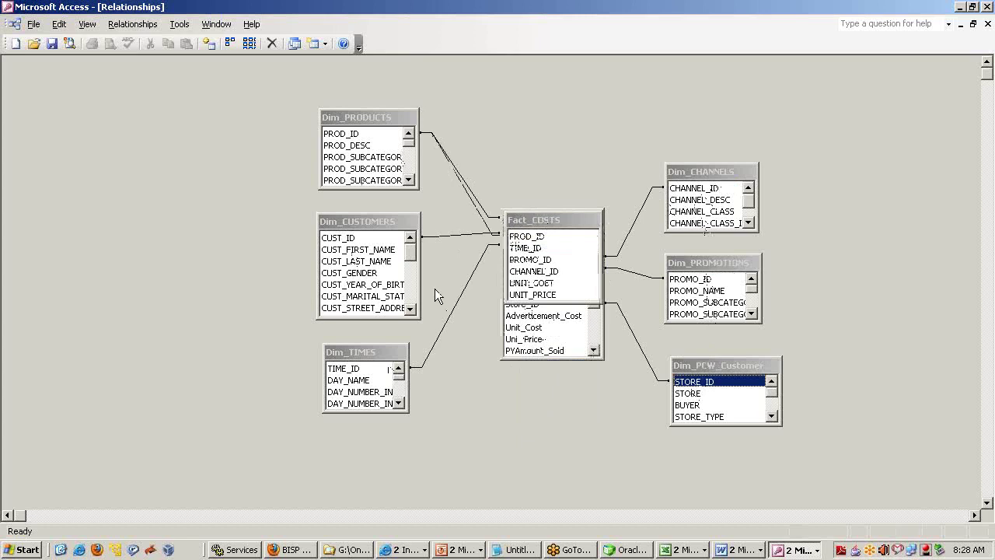
left_click(546, 225)
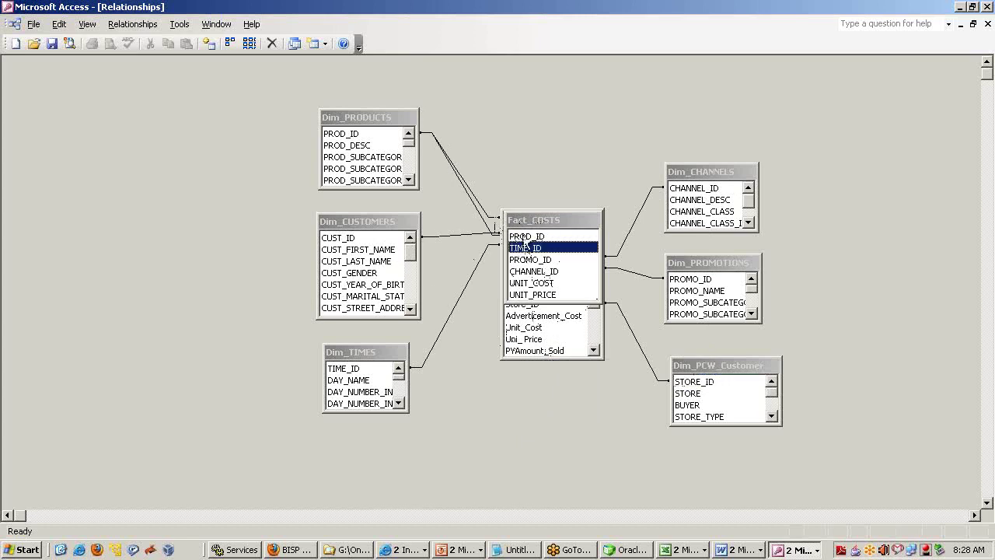
Step: Switch to Notepad beside the Essbase life cycle slide and write the column headings "RDBMS" and "Essbase/MDD/OLAP Server"
key("alt+Tab")
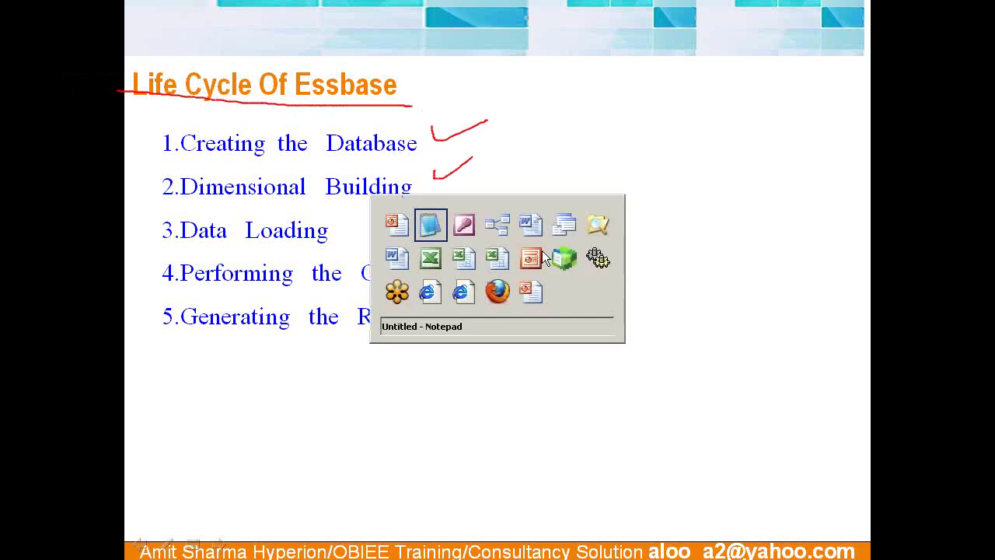
left_click_drag(557, 87, 658, 15)
scroll(876, 349, "down", 6)
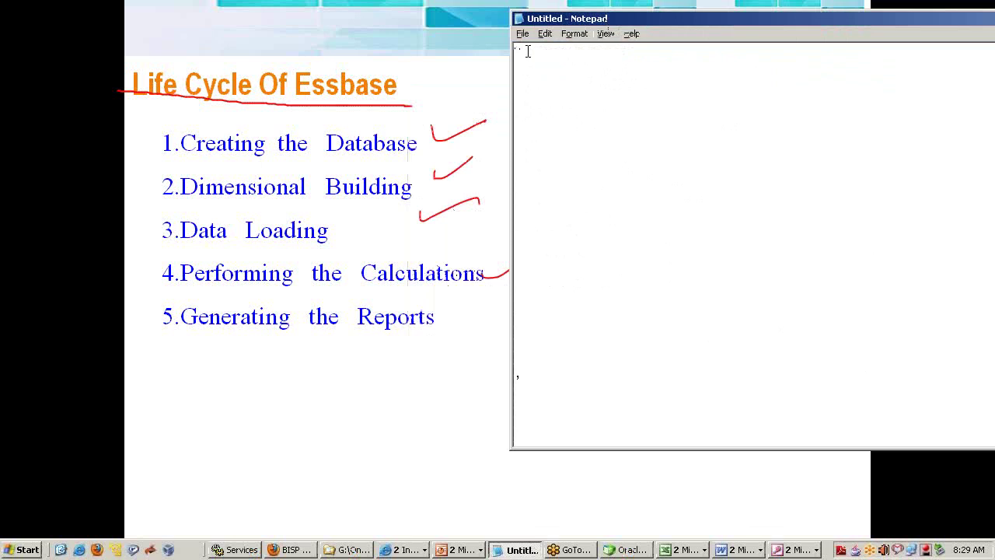
left_click(527, 51)
type("R")
type("DBA")
type("M")
type("Essbase/")
type("MDD/OLAP")
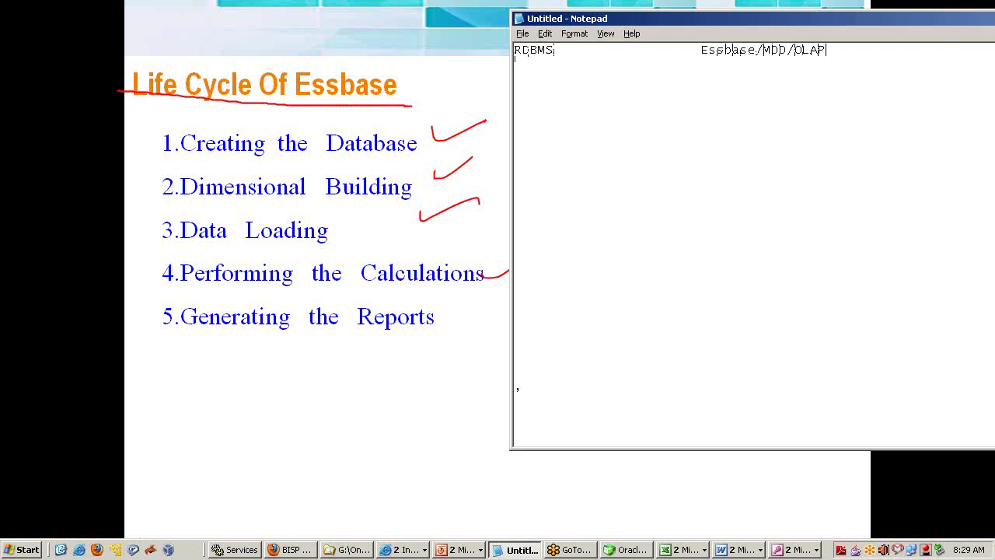
type(" Ser")
type("ver \t\t\tC")
Step: Add a second row with "Database" under RDBMS and "Creating the Application" aligned under the Essbase heading
type("reate")
key("BackSpace")
type("ing the Application")
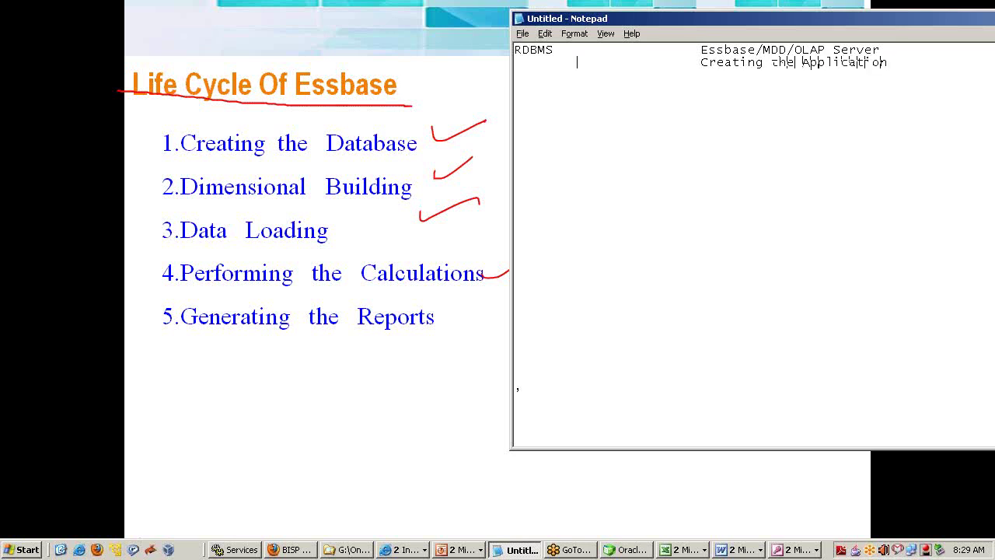
type("Database")
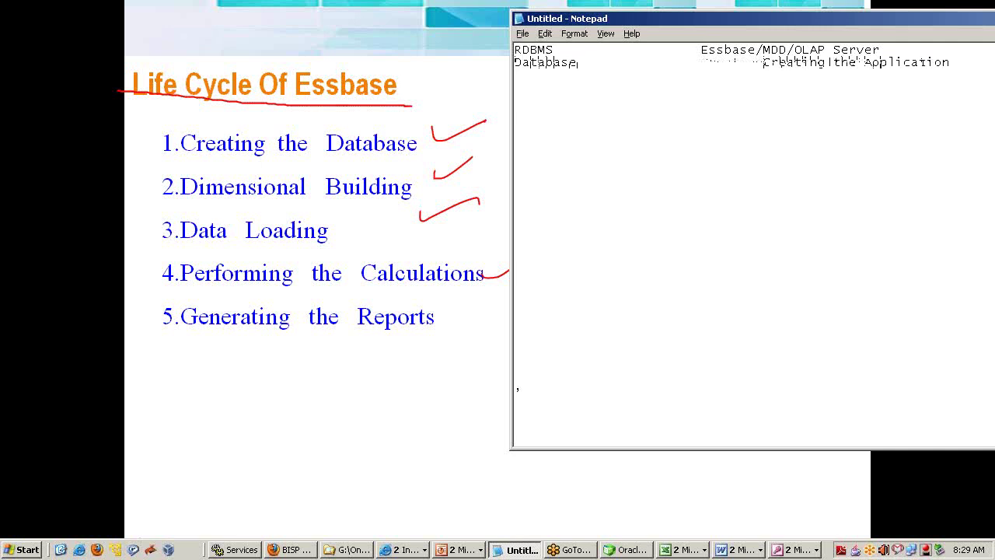
key("Delete")
Step: Add a third row with "Table" under RDBMS and "Database/Cube" under the Essbase heading
type("Table\t\t\tD")
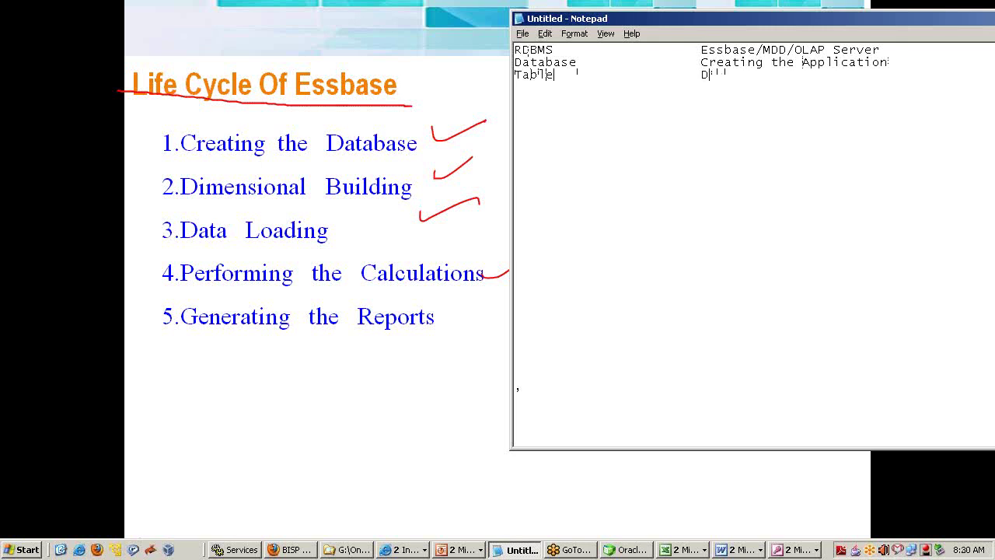
type("atabase")
left_click_drag(554, 76, 514, 76)
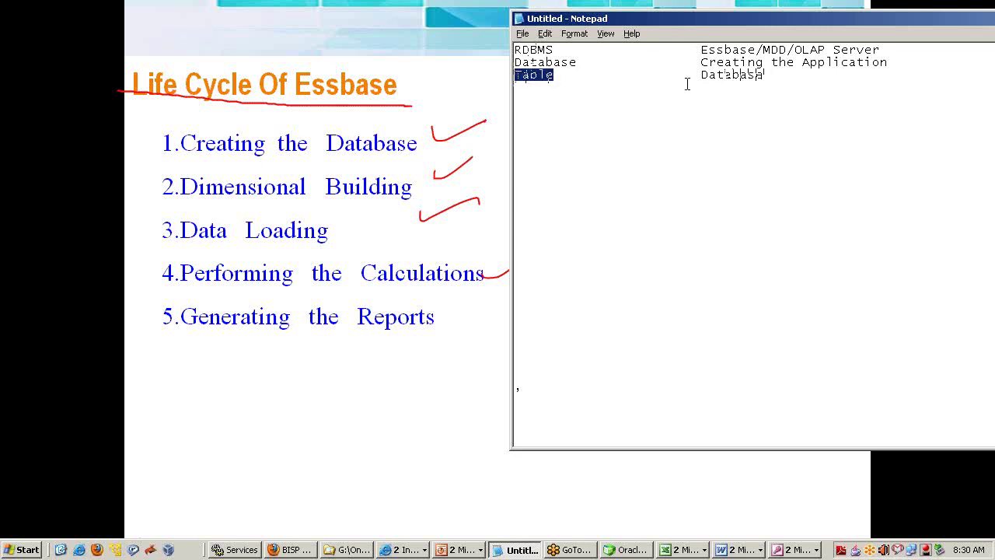
left_click_drag(700, 75, 764, 76)
left_click(774, 78)
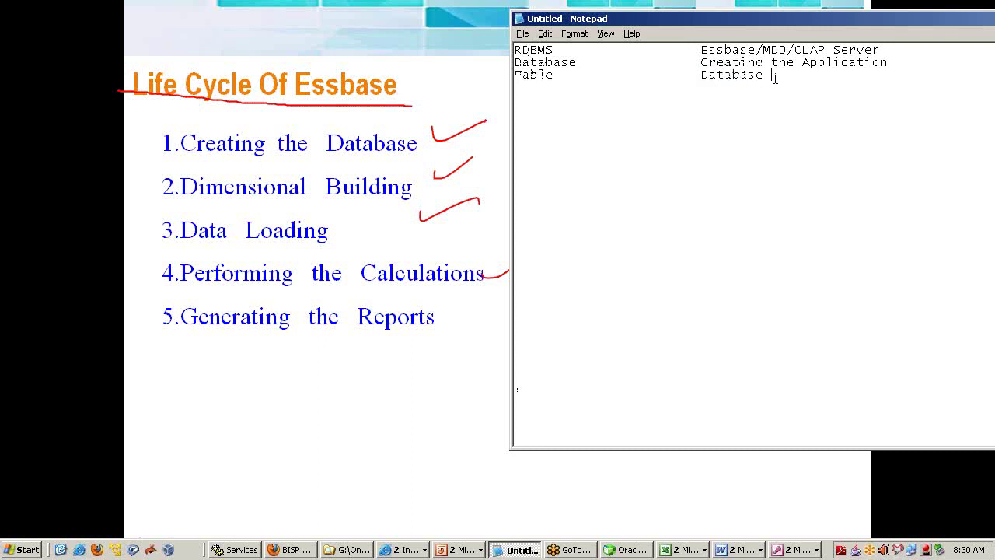
type("/Cube")
Step: Extend the "Table" entry with "(Column,Type,Properties"
left_click(556, 74)
type("(Colu")
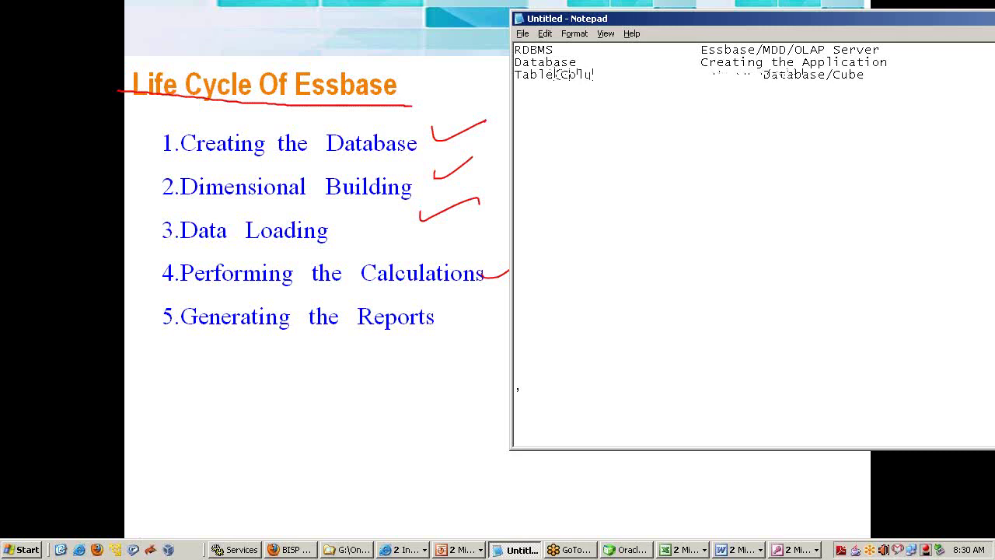
type("mn,Type")
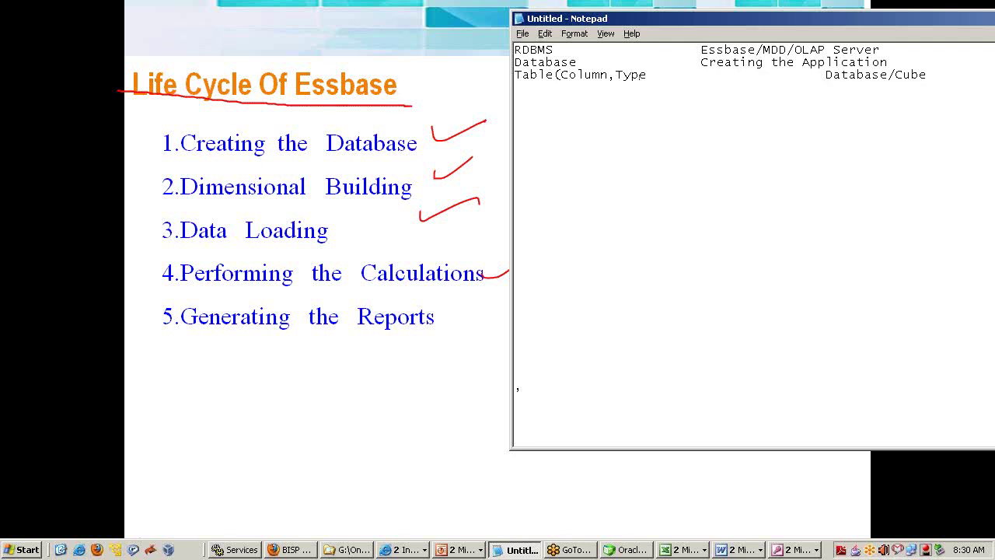
type(",Properties")
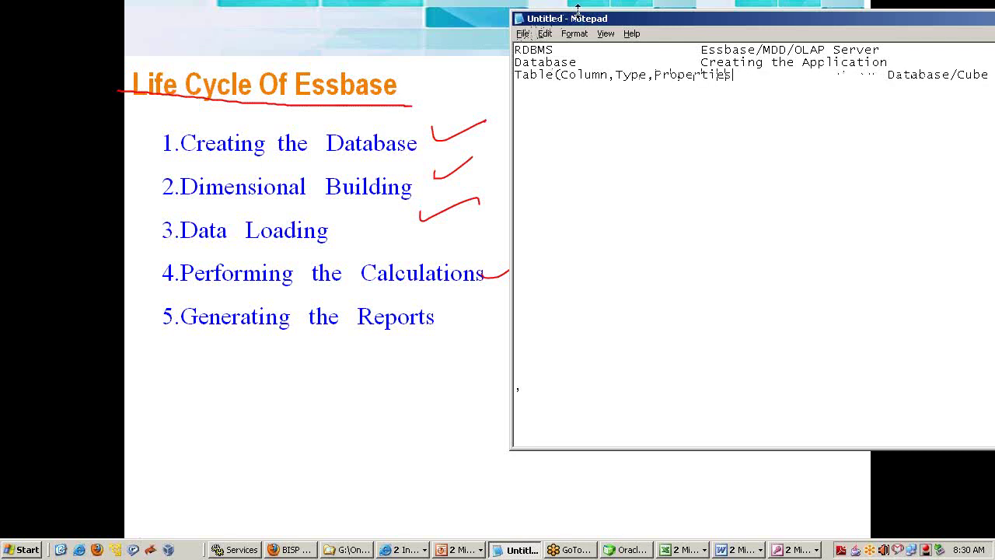
Step: Reposition the Notepad window and indent the Essbase entries of the first two rows to line up with "Database/Cube"
left_click_drag(575, 19, 374, 1)
left_click(441, 32)
key("Tab")
left_click(441, 44)
key("Tab")
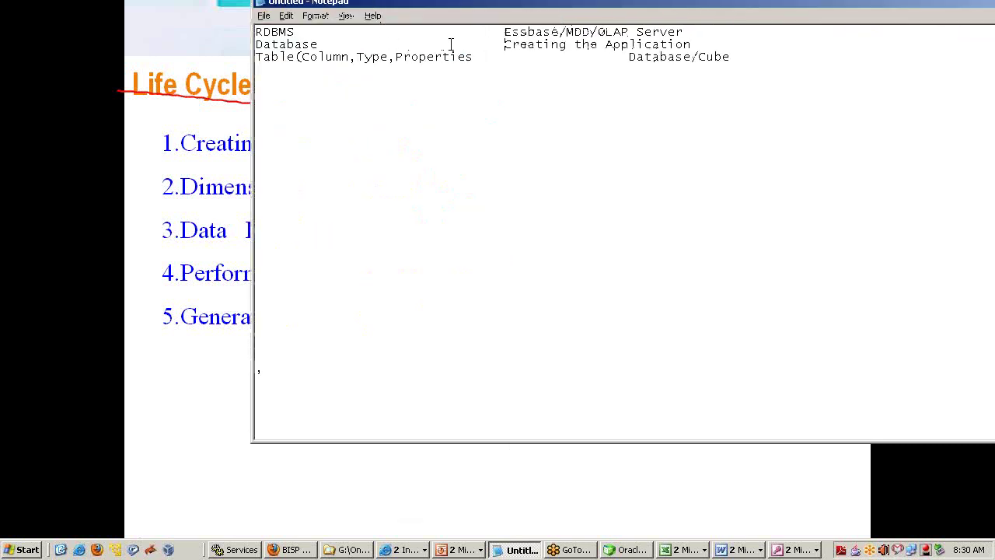
left_click(504, 32)
key("Tab")
left_click(504, 44)
key("Tab")
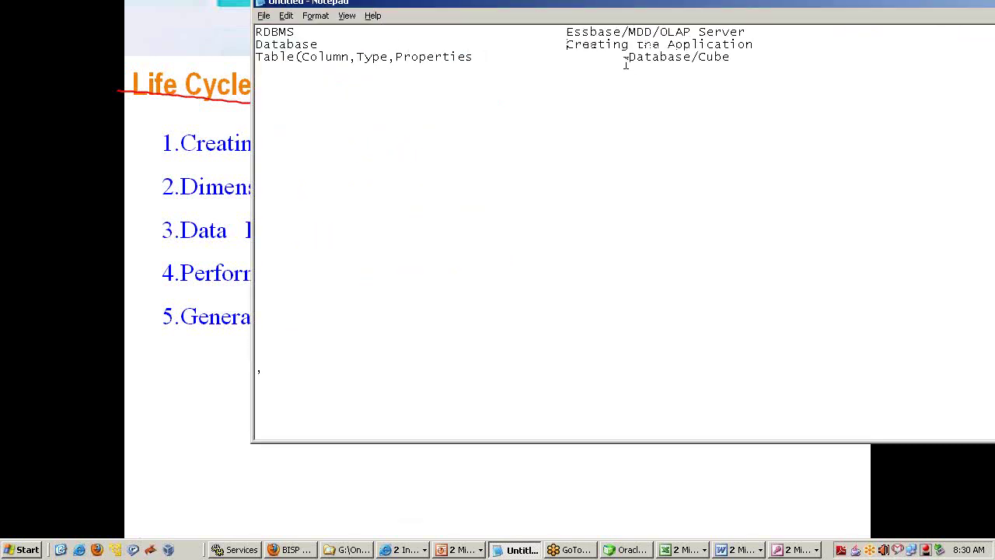
left_click(566, 32)
key("Tab")
left_click(569, 44)
key("Tab")
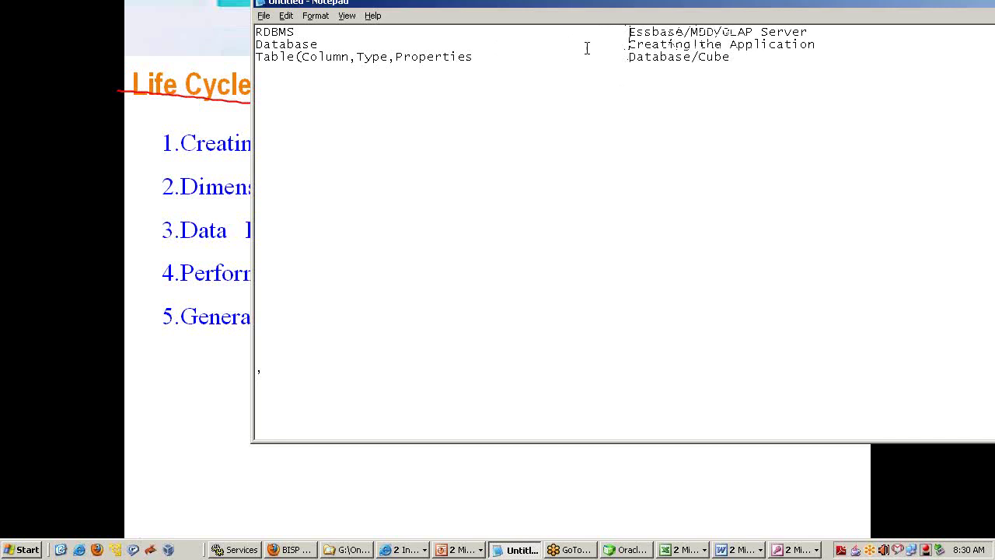
Step: Append "[Dimension, Member, Hierarchy, Properties]" to the "Database/Cube" entry and start a new line below it
left_click(736, 56)
type("[Dimension, Member, Hierarchy, Pr")
left_click_drag(607, 11, 420, 9)
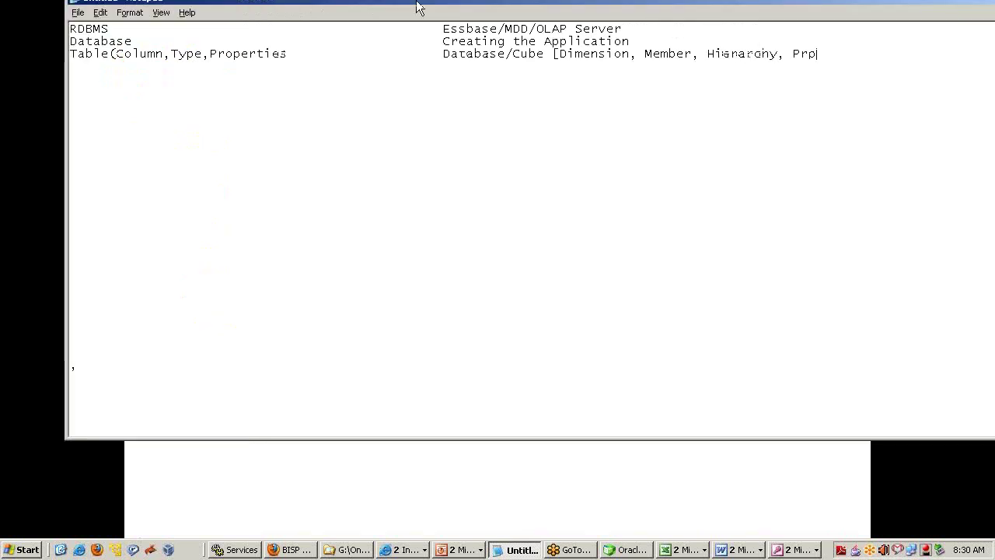
type("operties]")
key("Return")
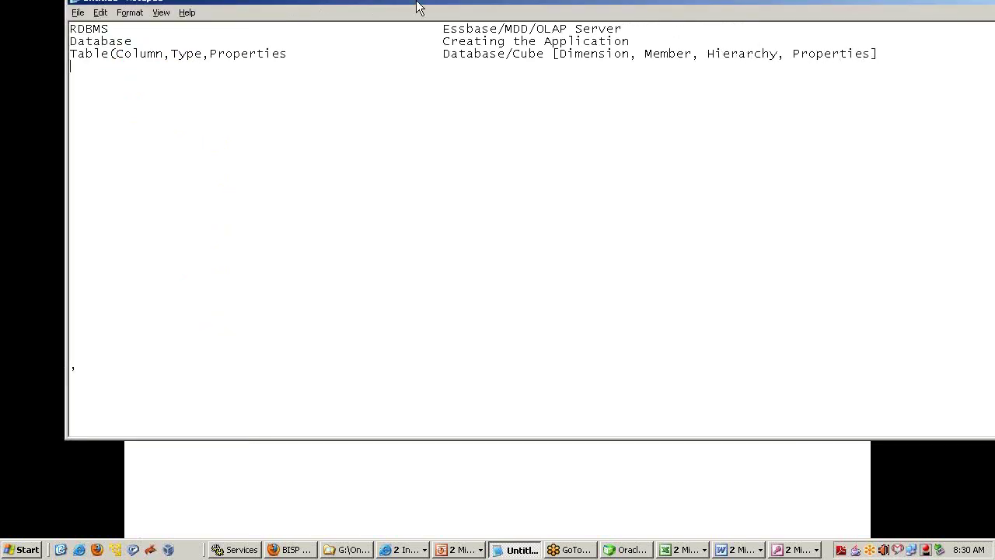
Step: Add a fourth row with "Insert" under RDBMS and "Data Load/Insert(Planning/Budgetting)" under the Essbase heading
left_click_drag(415, 7, 637, 7)
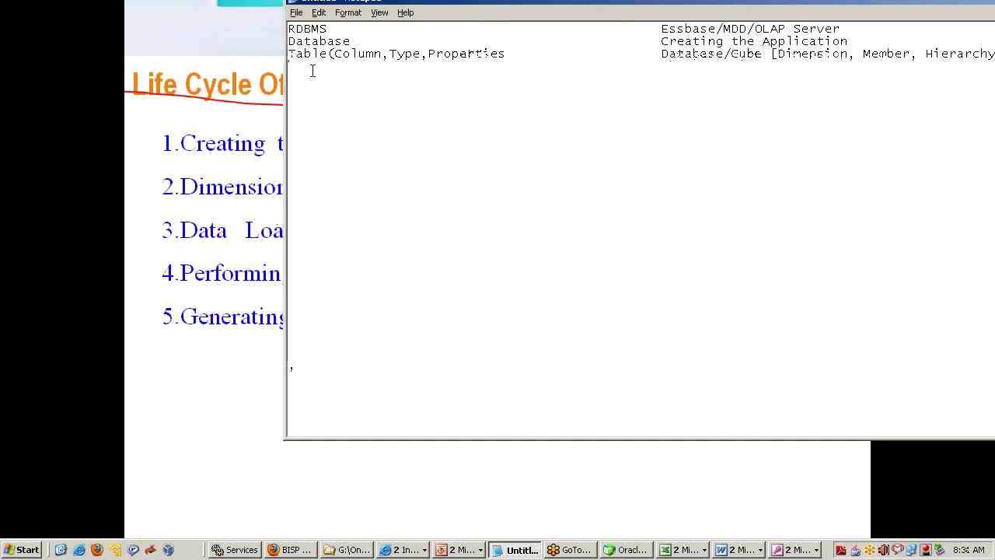
type("Is")
type("his")
type("ert")
type("Data")
type(" Load")
type("/Inser")
type("t")
type("(Plan")
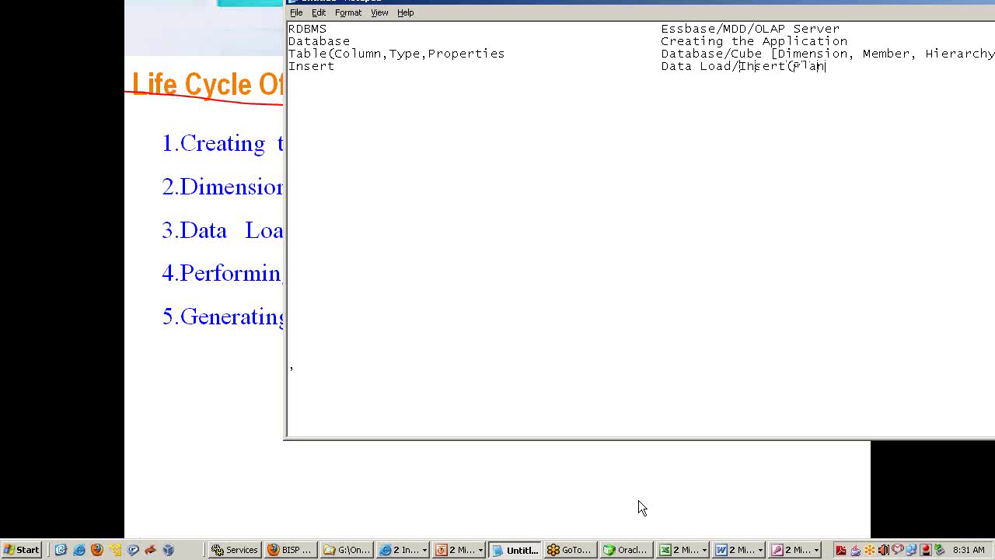
type("ning ")
type("Budgetting)")
left_click_drag(660, 66, 732, 66)
Step: Write the data flow line "Transaction===>DWH===>Essbase" several blank lines below the comparison
left_click(957, 70)
key("Return")
key("Return")
type("Transaction===>DWH===")
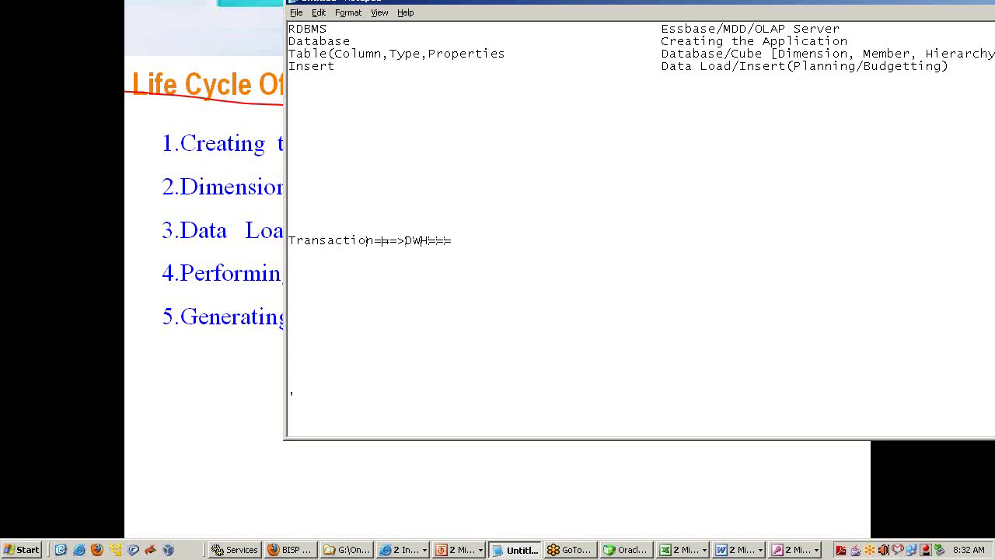
type(">Essbase")
Step: Label the DWH-to-Essbase arrow as "==Load=>" and prefix the flow line with "Essbase=>"
left_click_drag(430, 238, 512, 240)
left_click(443, 242)
type("Load")
left_click(572, 244)
type("Essbase")
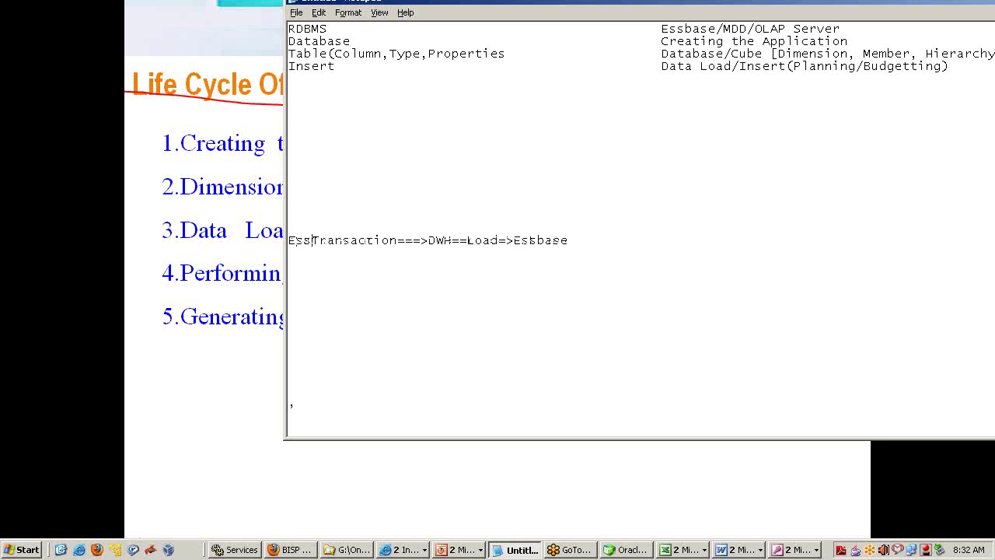
type("=")
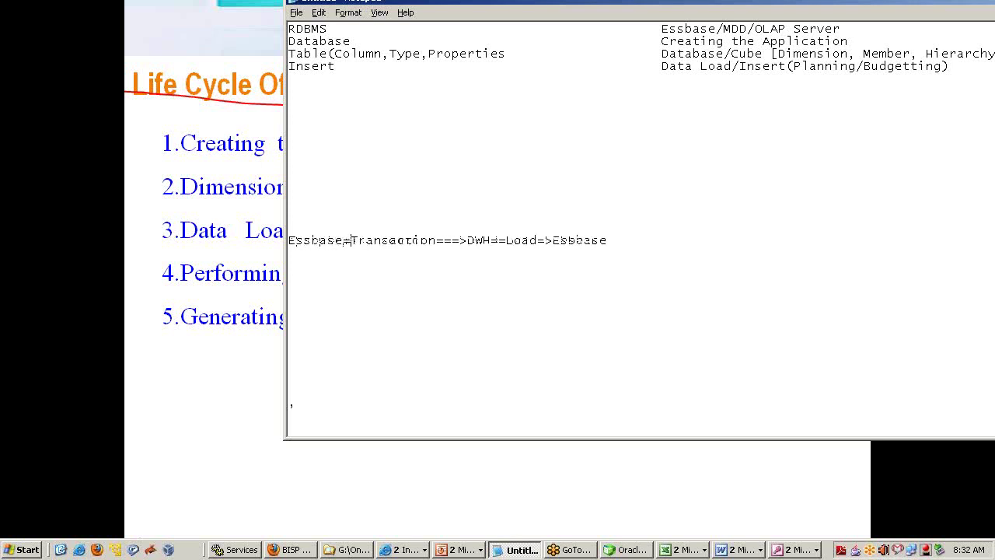
type(">Transaction===>DWH==Load=>Essbase ")
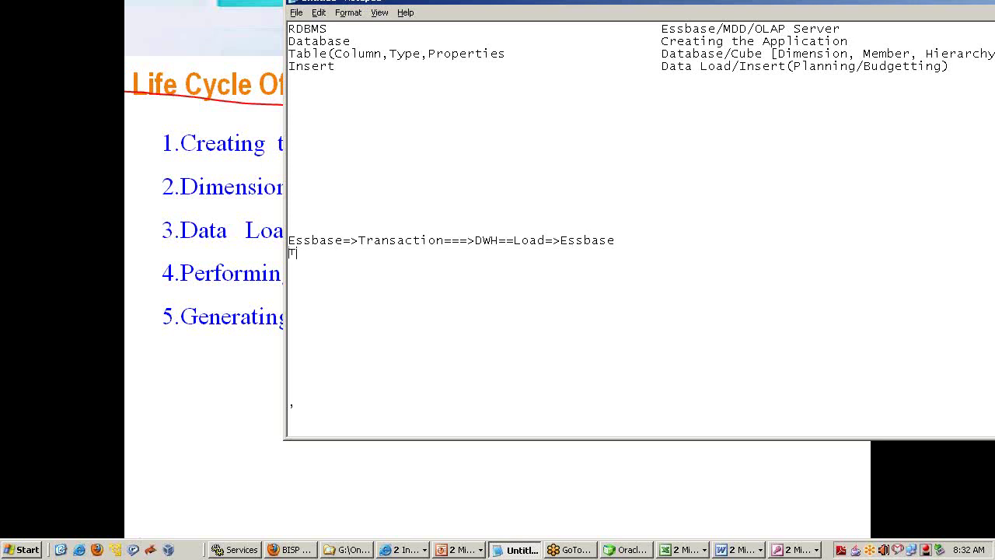
Step: Add a second flow line reading "RDBMS System===>Application Layer==>RDBMS" below the Essbase flow
type("RDBMS===>Application Layer")
type("==>RDBMS")
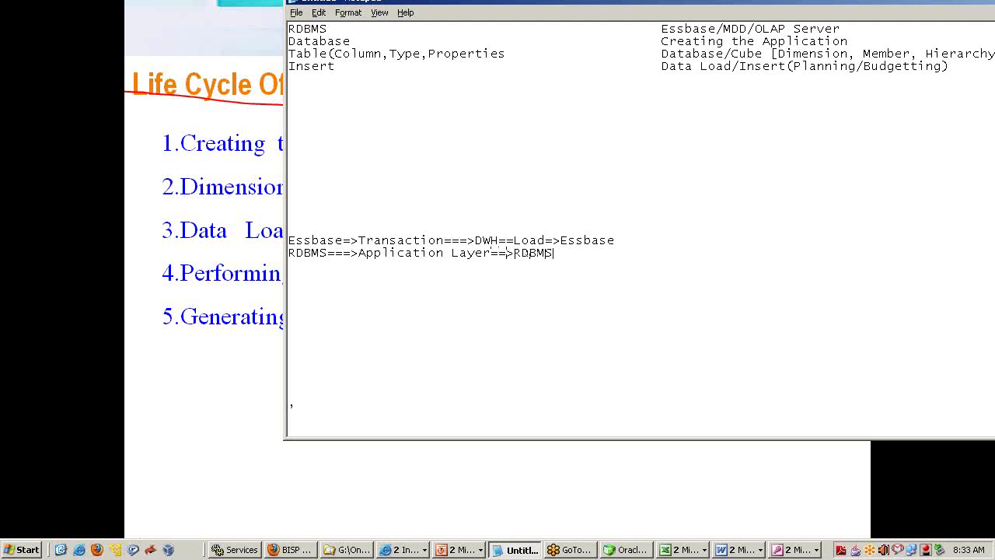
left_click(328, 252)
type("System")
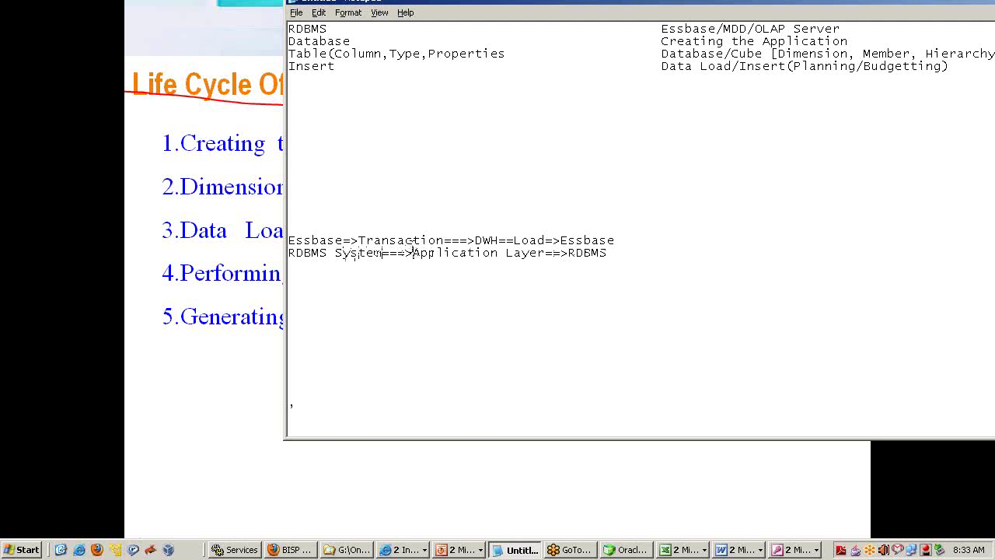
Step: Insert "User, Enter" between "RDBMS System=" and the Application Layer arrow, and highlight the final "Essbase" in the line above
left_click_drag(412, 252, 538, 252)
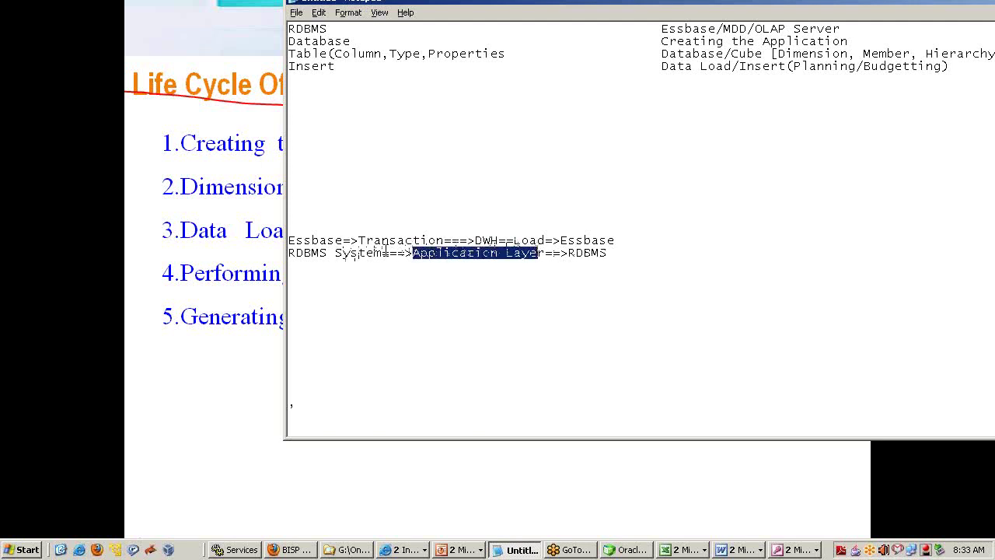
left_click(390, 252)
type("=")
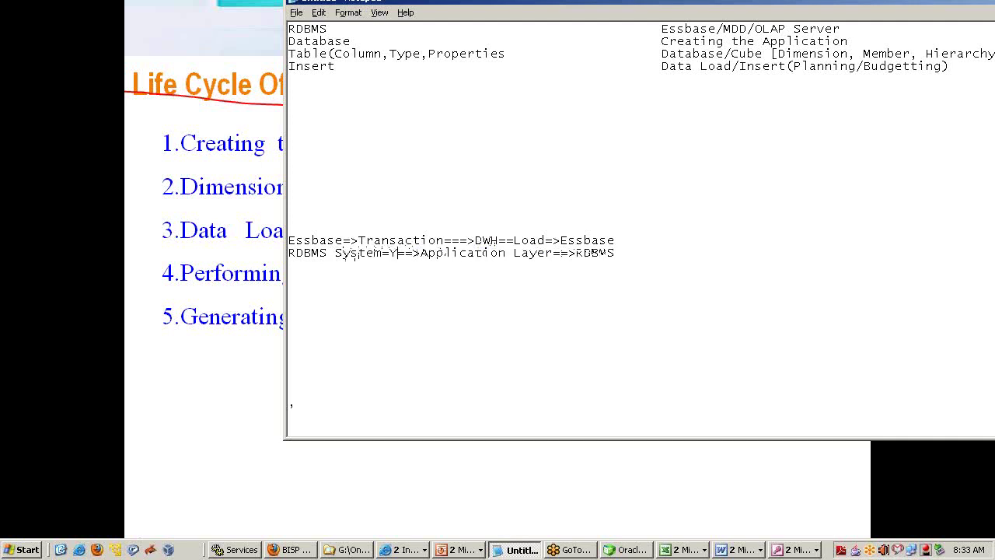
key("BackSpace")
type("User, Enter")
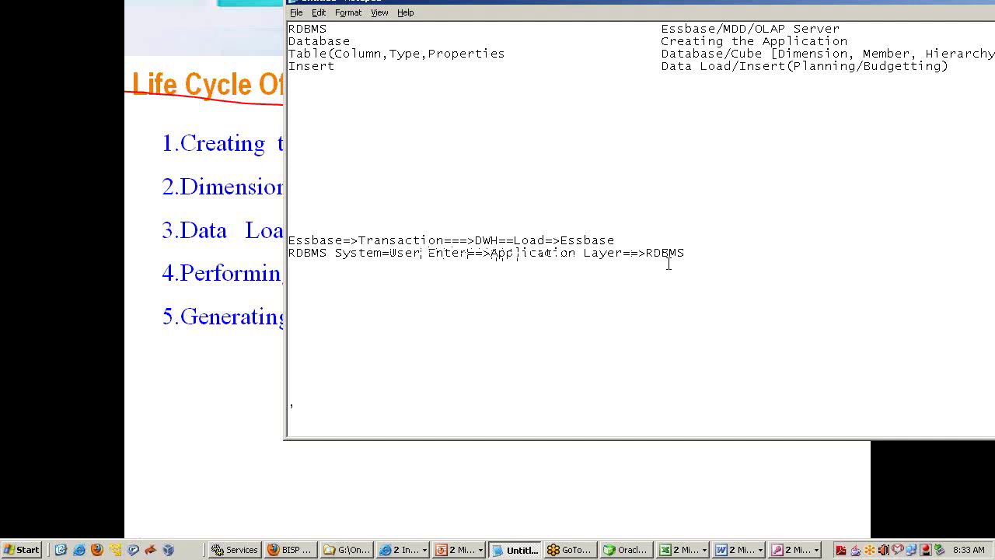
left_click_drag(686, 252, 560, 239)
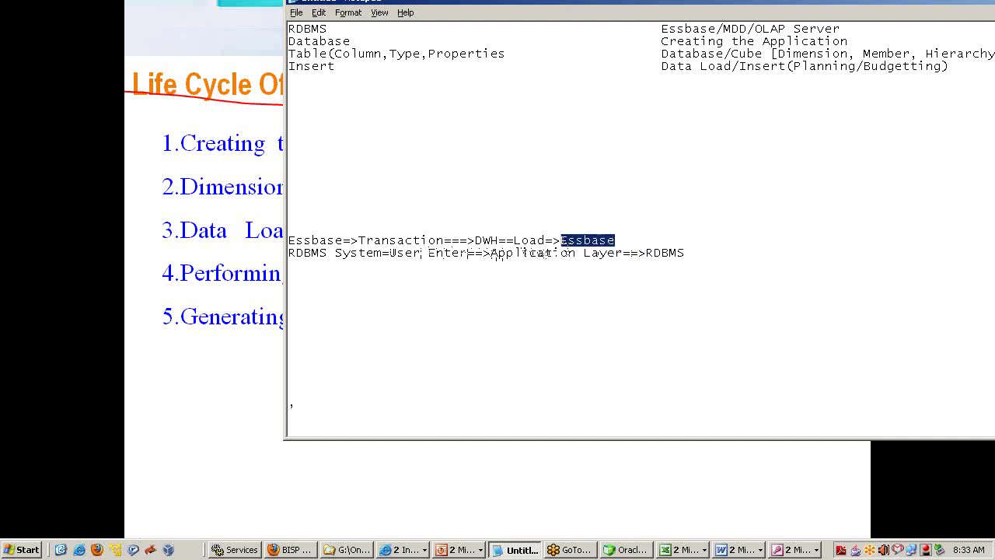
Step: Append "Insert Operation" to the end of the RDBMS System flow line
left_click(700, 252)
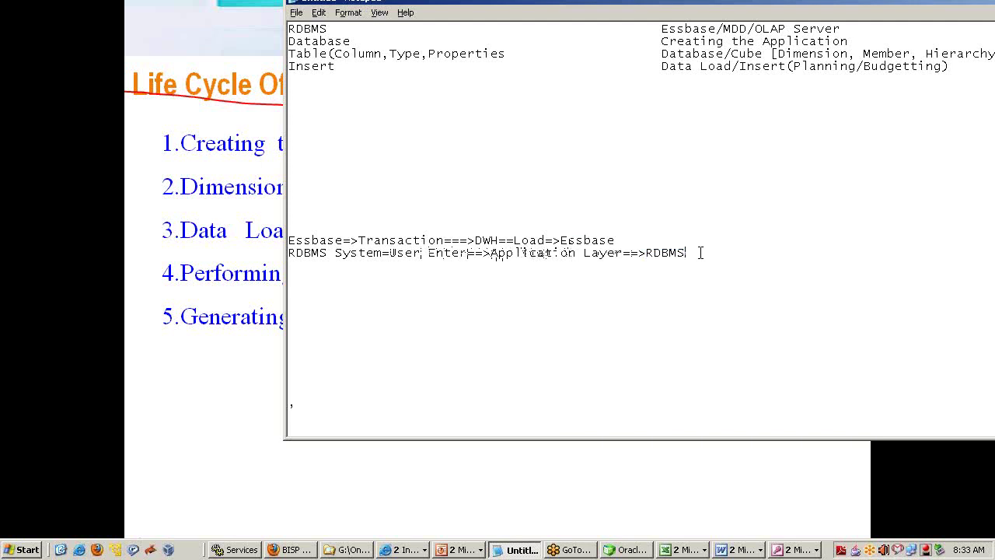
type("Insert Operation")
left_click(831, 254)
Step: Write the query "Select Sales, Sales*0.1 as Commision from ..." below the flow lines and briefly highlight its commission expression
key("Return")
key("Return")
type("Select Sales, C")
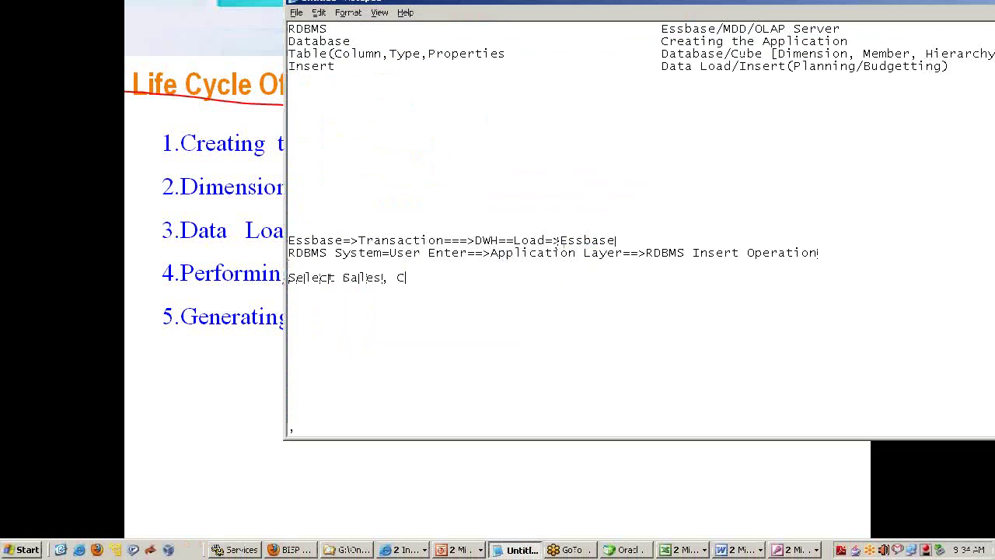
key("BackSpace")
type("Sales")
type("80,01")
key("BackSpace")
key("BackSpace")
key("BackSpace")
key("BackSpace")
key("BackSpace")
key("BackSpace")
type("*0.1 as Commision from")
left_click_drag(397, 278, 568, 277)
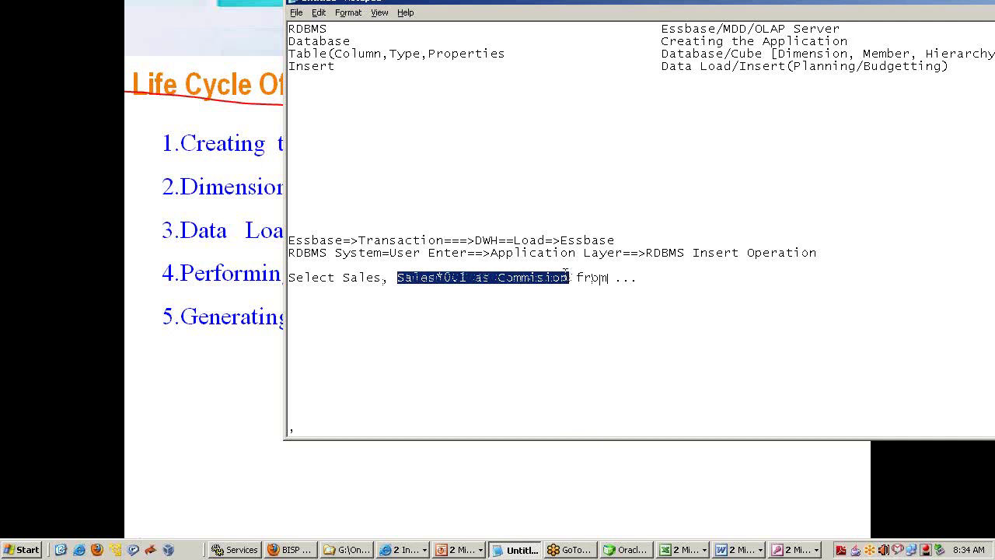
left_click(646, 278)
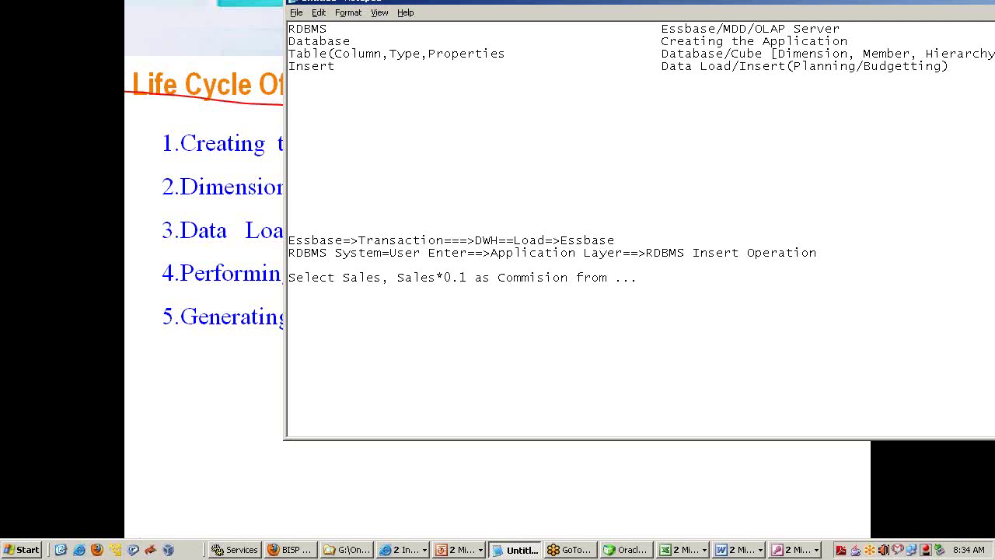
Step: Add the line "Commision=10% of Sales" directly below the query
key("Return")
type("Commision=")
type("10% of Sales")
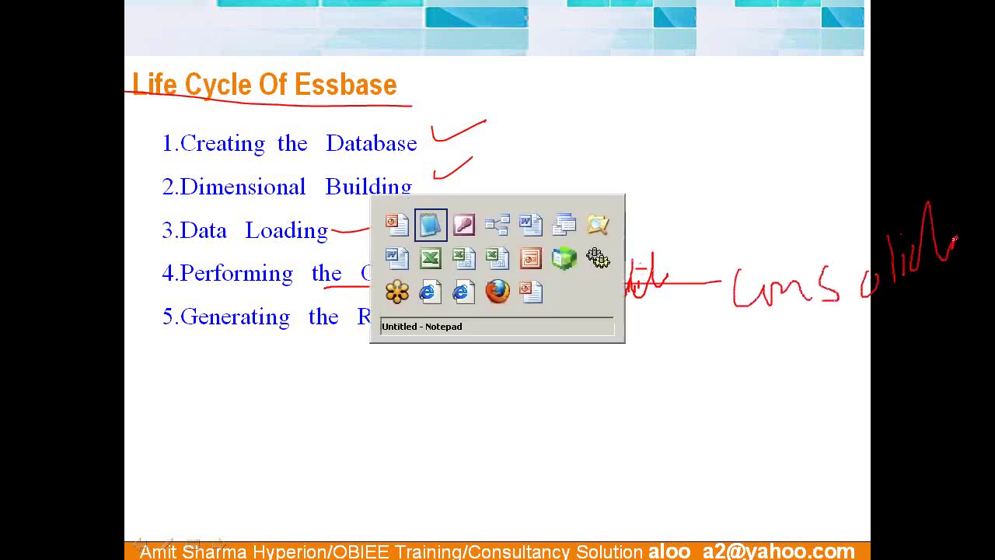
Step: Switch to Excel and bring up the MultiDimention_Analysis_HFM.xls workbook
key("alt+Tab")
key("alt+Tab")
key("alt+Tab")
key("alt+Tab")
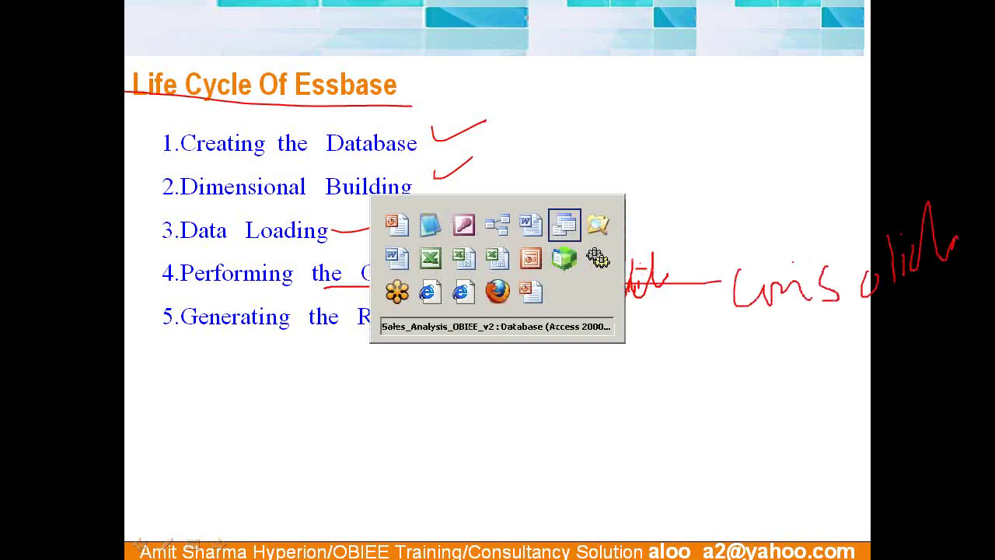
key("alt+Tab")
key("alt+Tab")
key("alt+Tab")
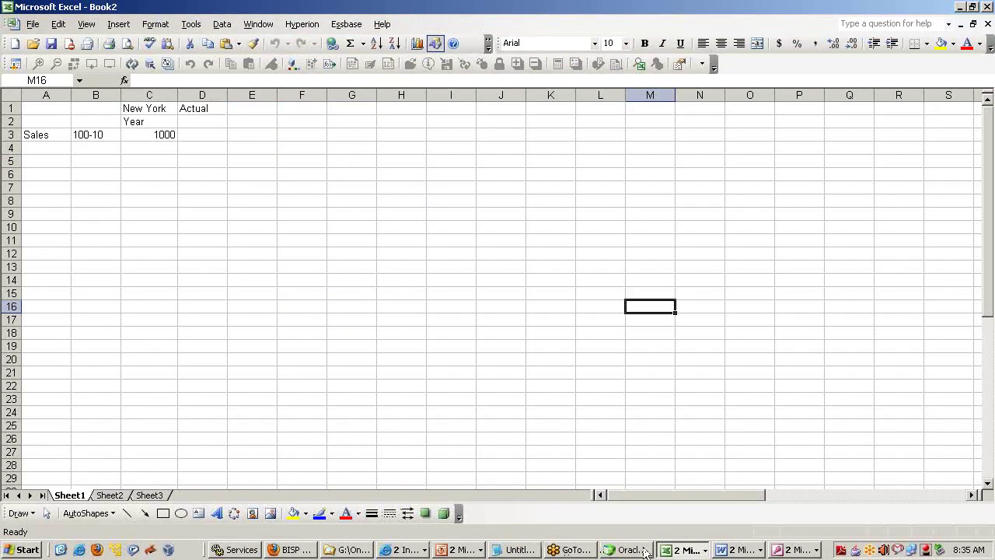
left_click(795, 549)
left_click(723, 528)
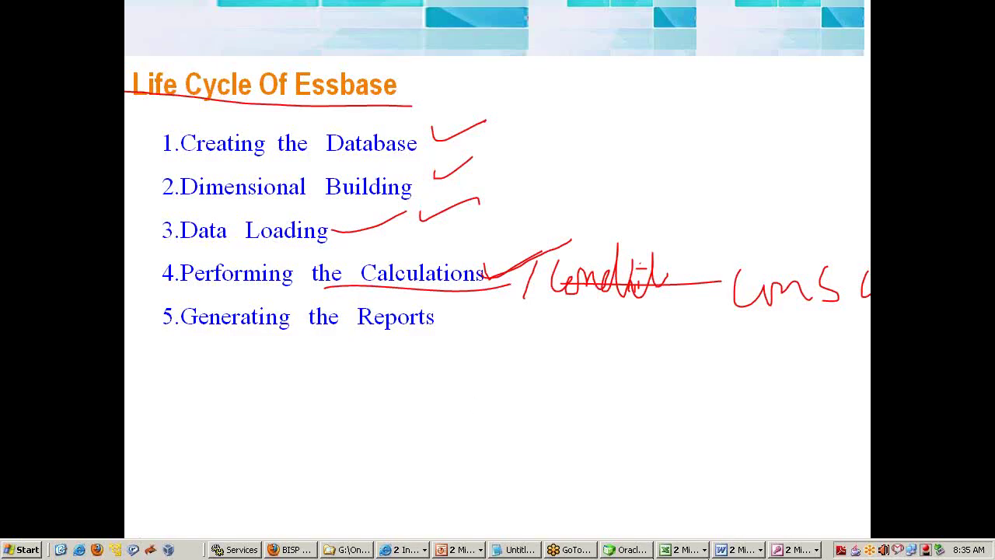
left_click(698, 549)
left_click(699, 532)
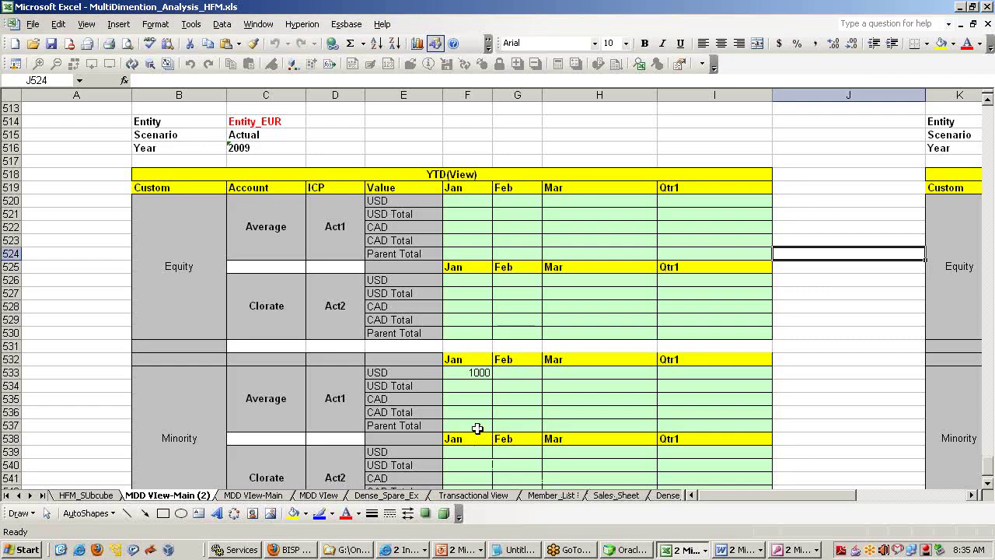
Step: Examine the YTD view's first Equity USD row, selecting the Jan to Mar cells and the Qtr1 cell
scroll(507, 426, "up", 3)
scroll(379, 465, "down", 3)
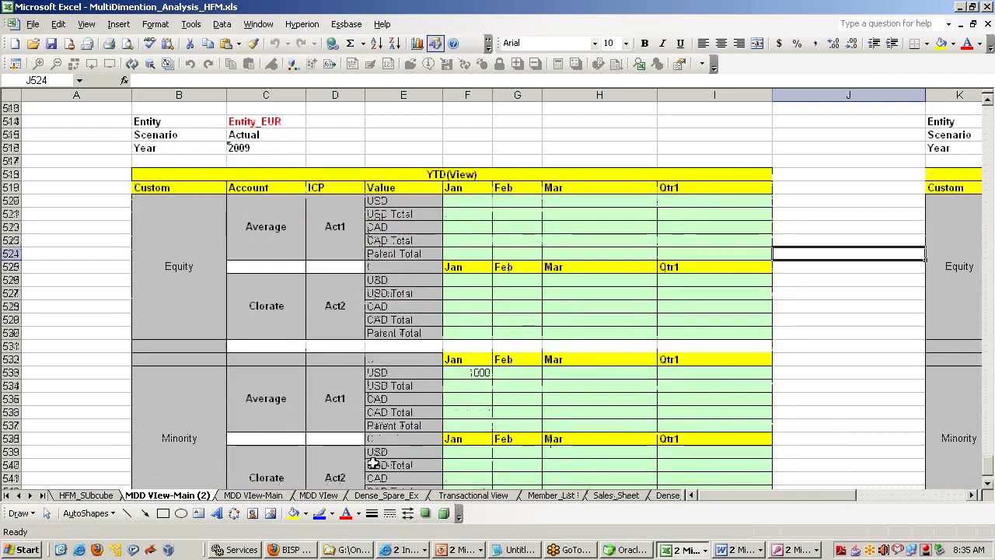
mouse_move(731, 496)
left_mouse_down()
mouse_move(750, 493)
mouse_move(731, 493)
left_mouse_up()
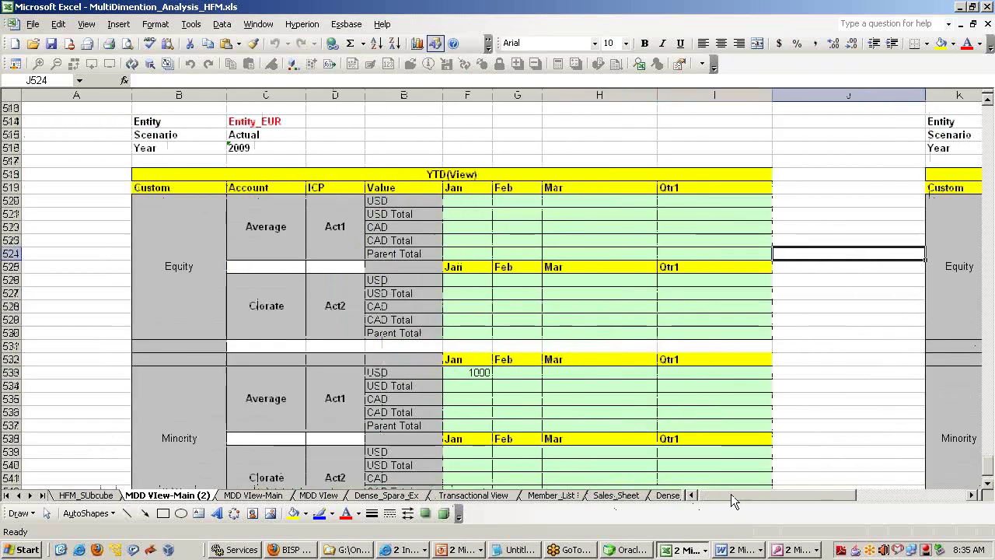
left_click(805, 200)
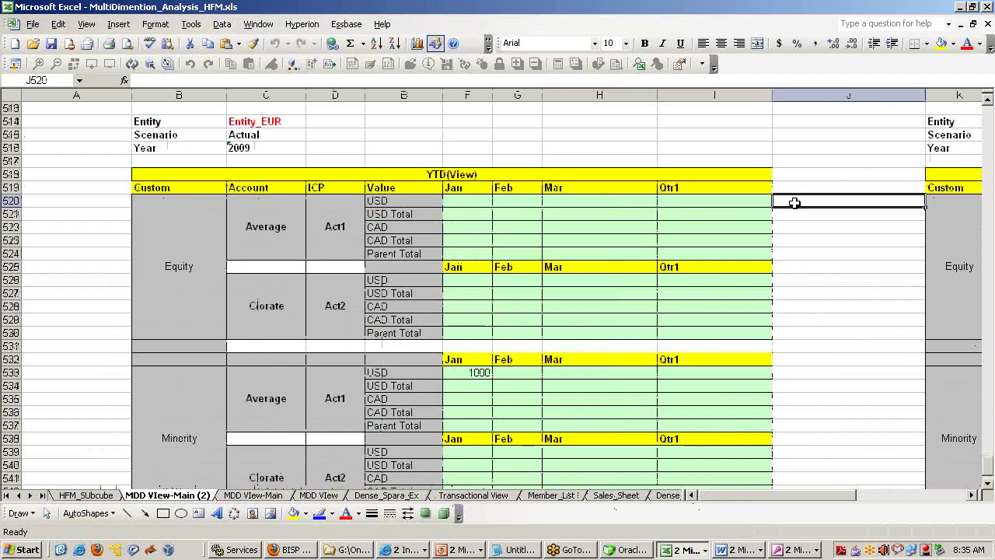
scroll(533, 262, "down", 2)
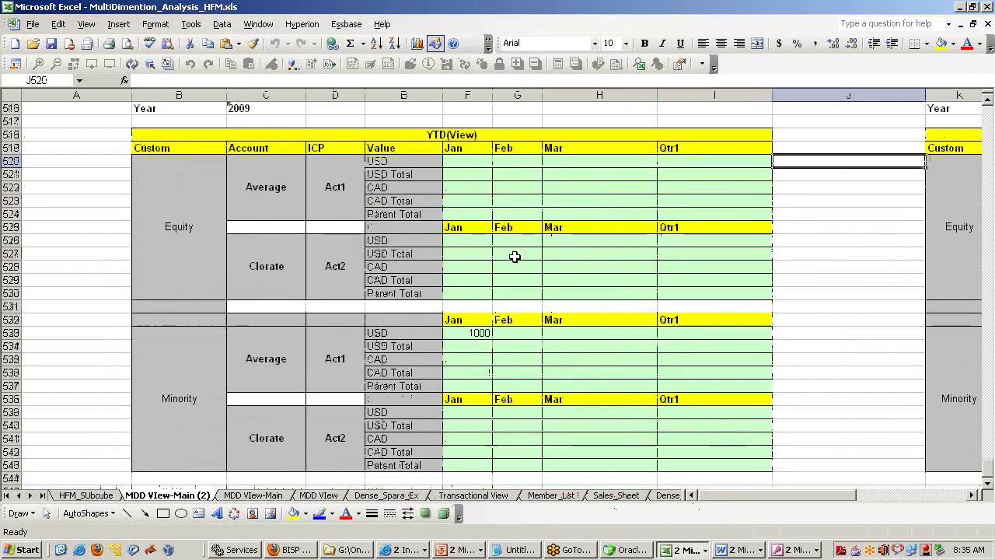
scroll(515, 257, "up", 1)
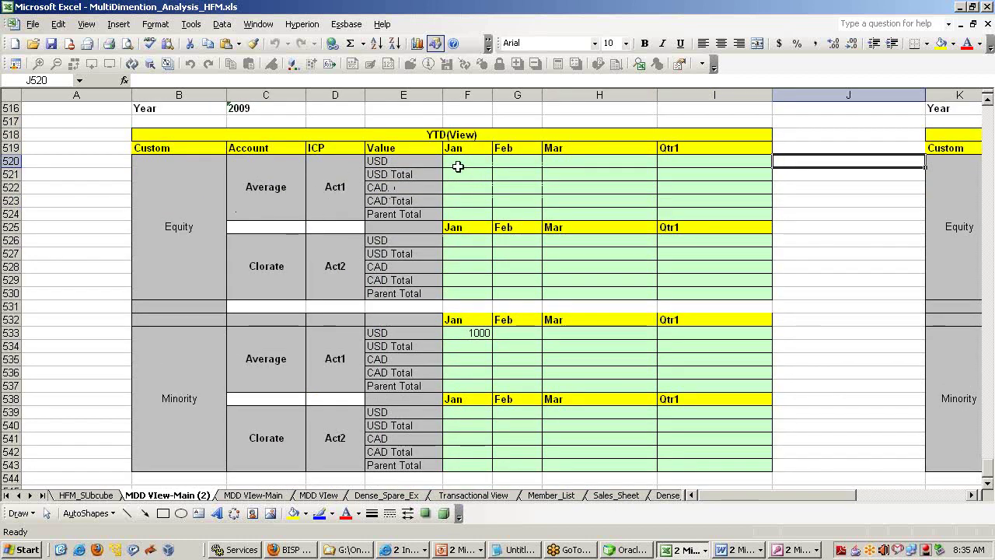
left_click(455, 163)
left_click(506, 160)
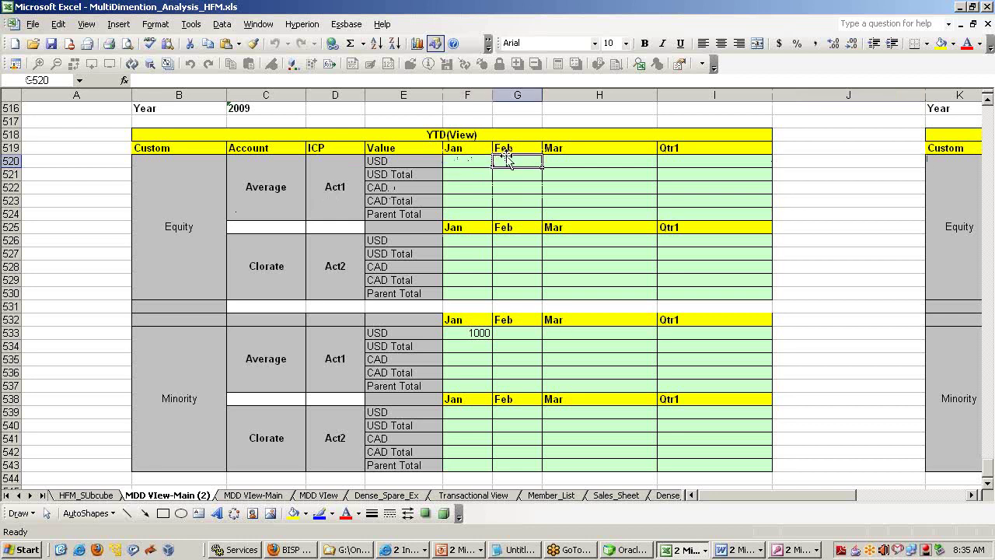
left_click_drag(561, 156, 513, 162)
left_click(679, 159)
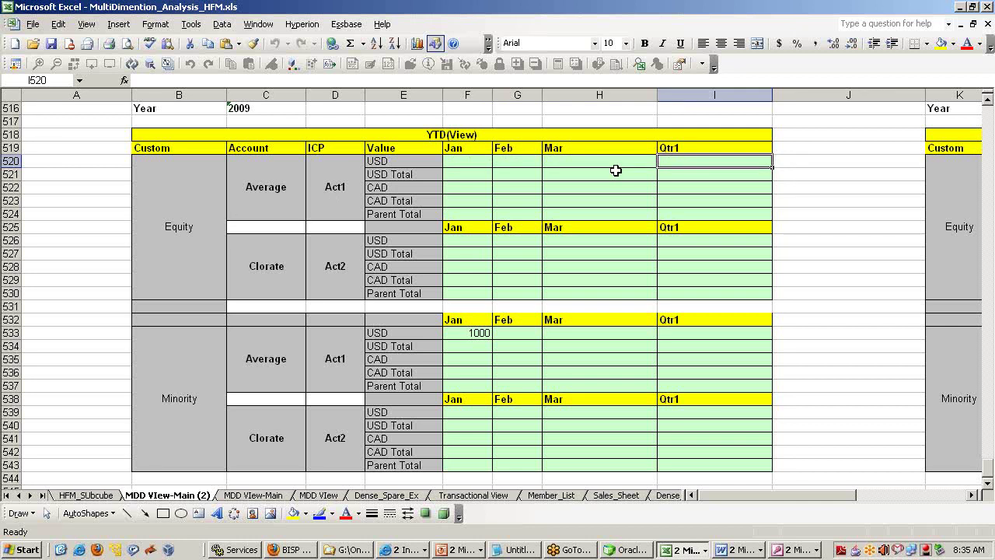
left_click_drag(455, 161, 575, 160)
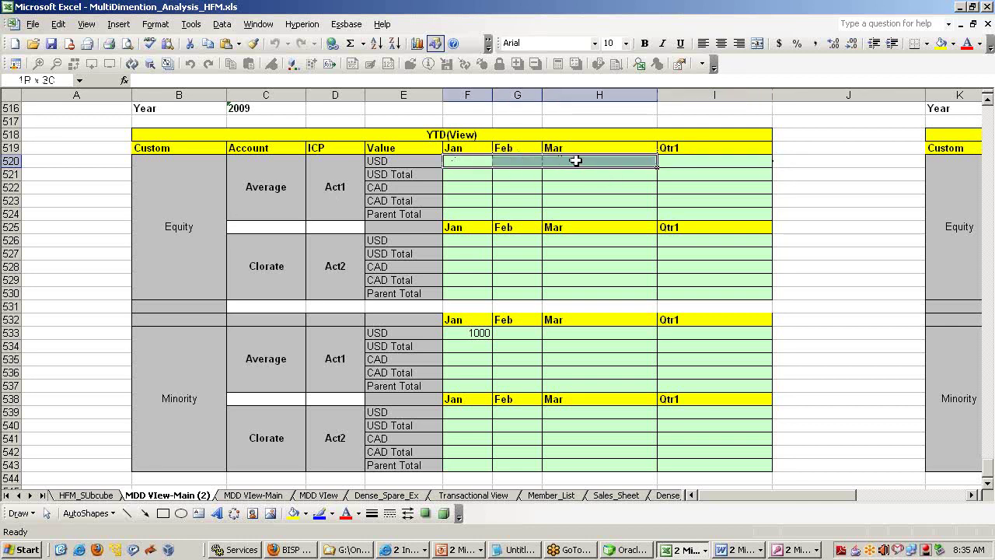
left_click(666, 160)
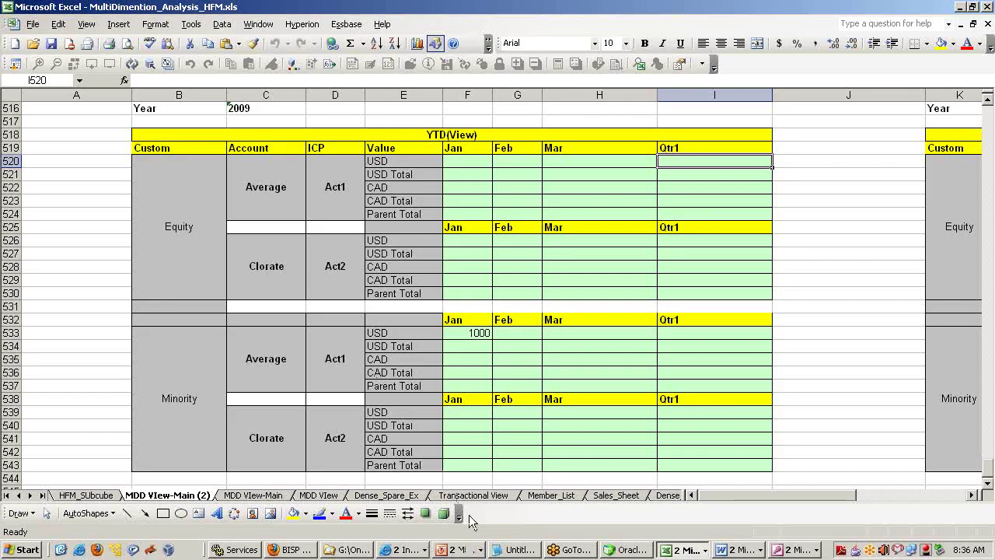
Step: On the PowerPoint data modeling slide, circle "Presentation Layer Reporting" and draw an arrow labelled "Rep" from it to a stick figure
left_click(773, 438)
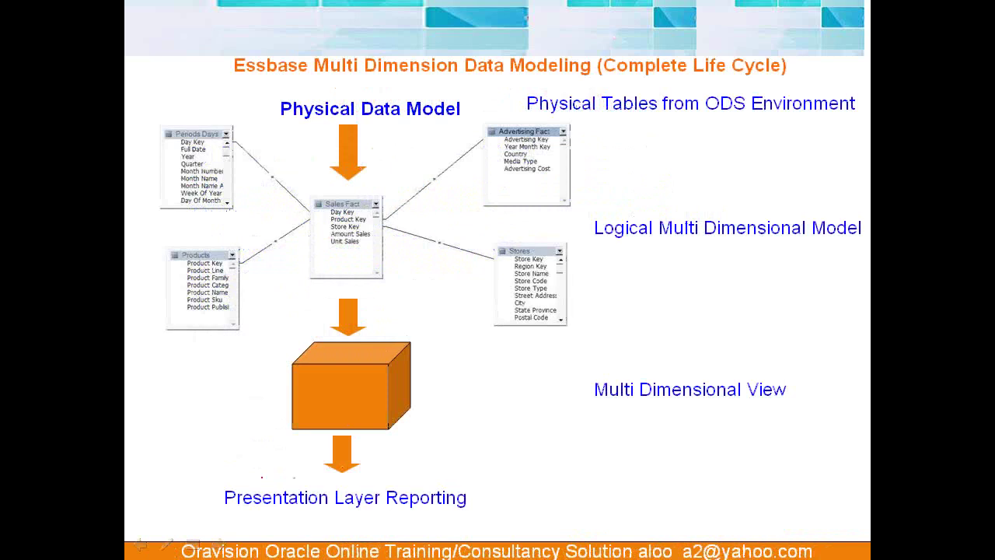
mouse_move(295, 477)
left_mouse_down()
mouse_move(272, 522)
mouse_move(515, 499)
mouse_move(331, 473)
left_mouse_up()
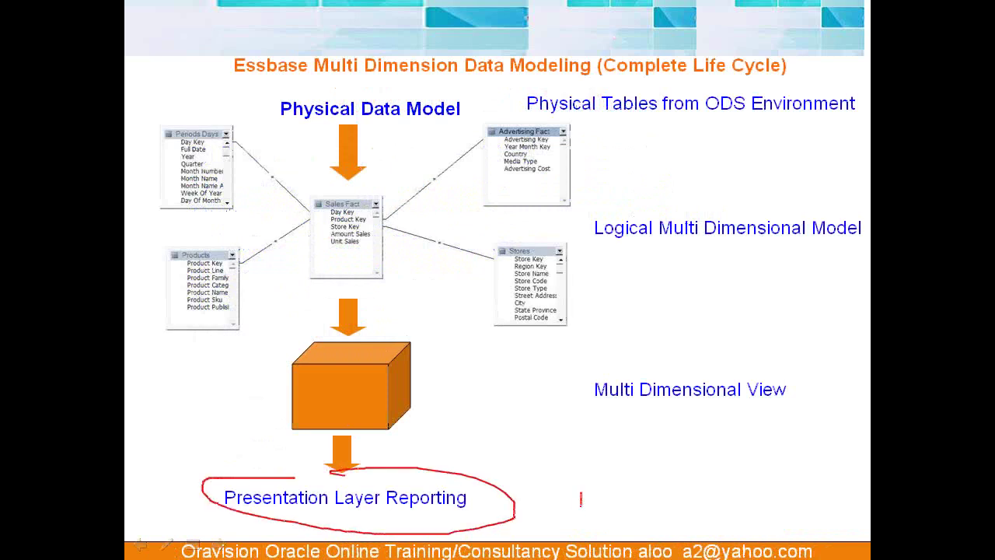
mouse_move(580, 499)
left_mouse_down()
mouse_move(600, 488)
mouse_move(662, 509)
mouse_move(624, 533)
left_mouse_up()
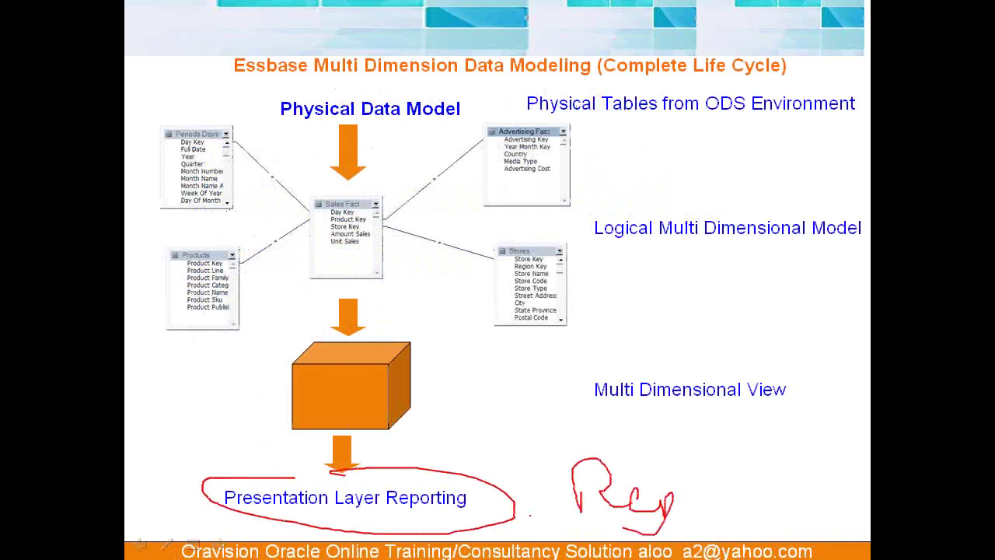
mouse_move(530, 515)
left_mouse_down()
mouse_move(760, 516)
mouse_move(749, 528)
left_mouse_up()
mouse_move(796, 485)
left_mouse_down()
mouse_move(803, 526)
mouse_move(788, 529)
mouse_move(813, 526)
mouse_move(790, 543)
left_mouse_up()
left_click_drag(812, 525, 824, 545)
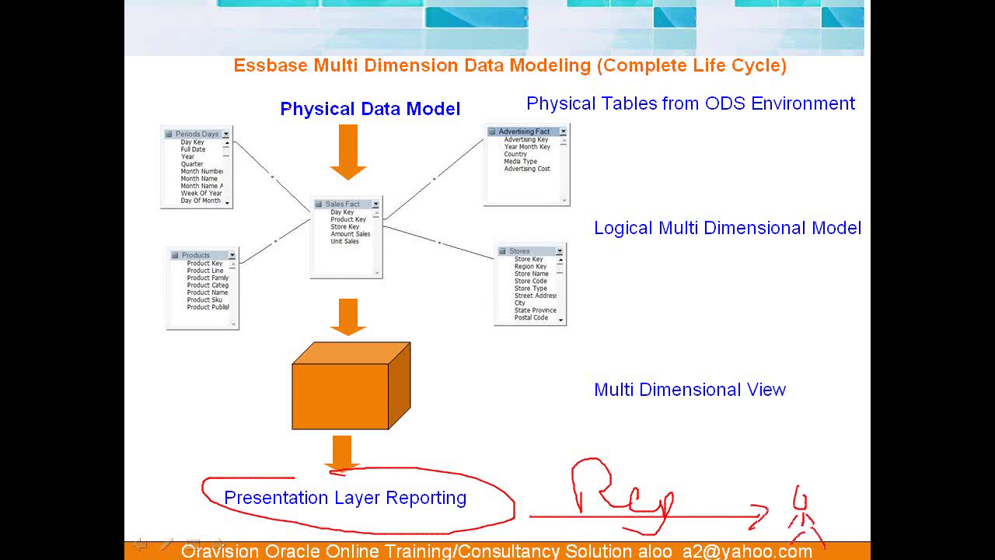
Step: Underline "Physical Data Model" and "Logical Multi Dimensional Model", and circle the orange cube
left_click_drag(274, 113, 469, 119)
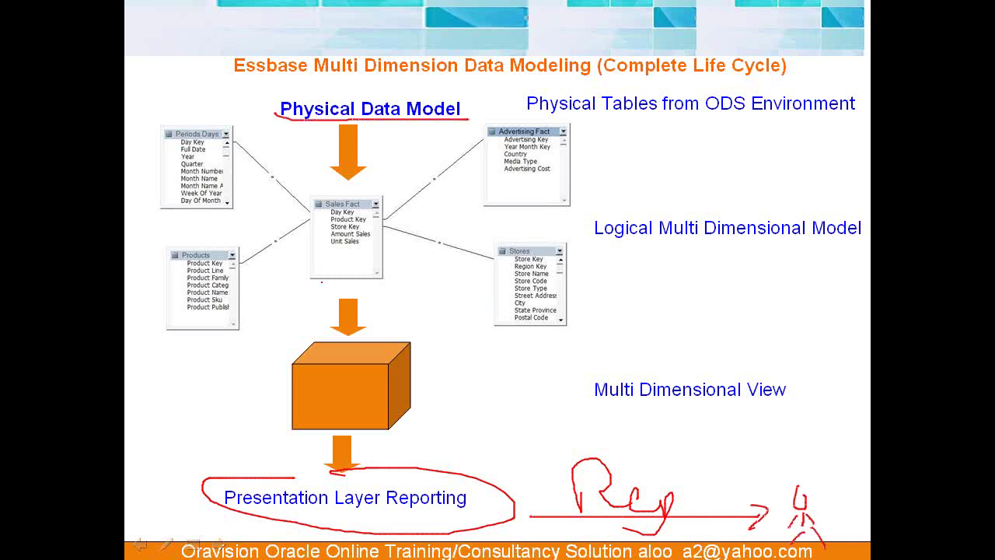
left_click_drag(584, 244, 868, 243)
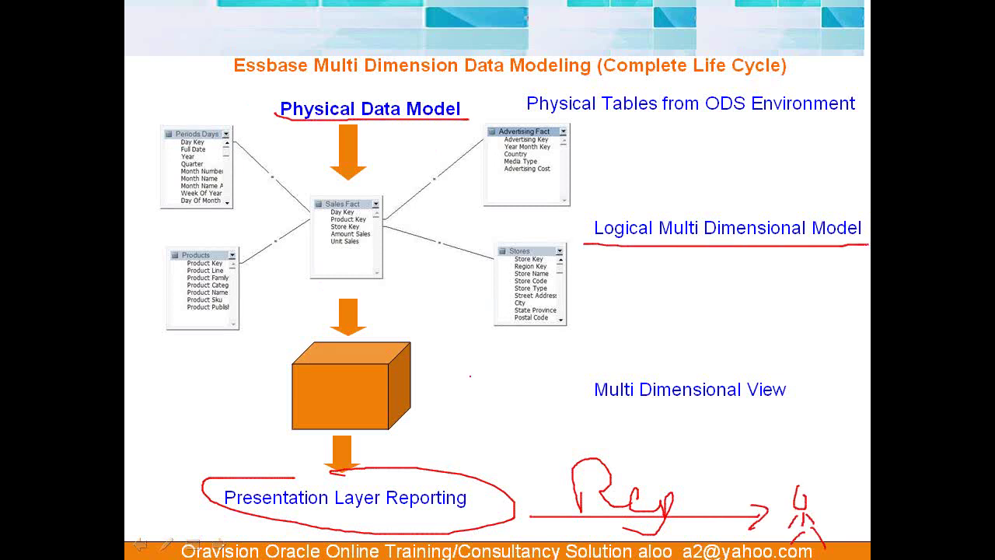
mouse_move(451, 362)
left_mouse_down()
mouse_move(398, 345)
mouse_move(269, 356)
mouse_move(385, 429)
mouse_move(439, 339)
left_mouse_up()
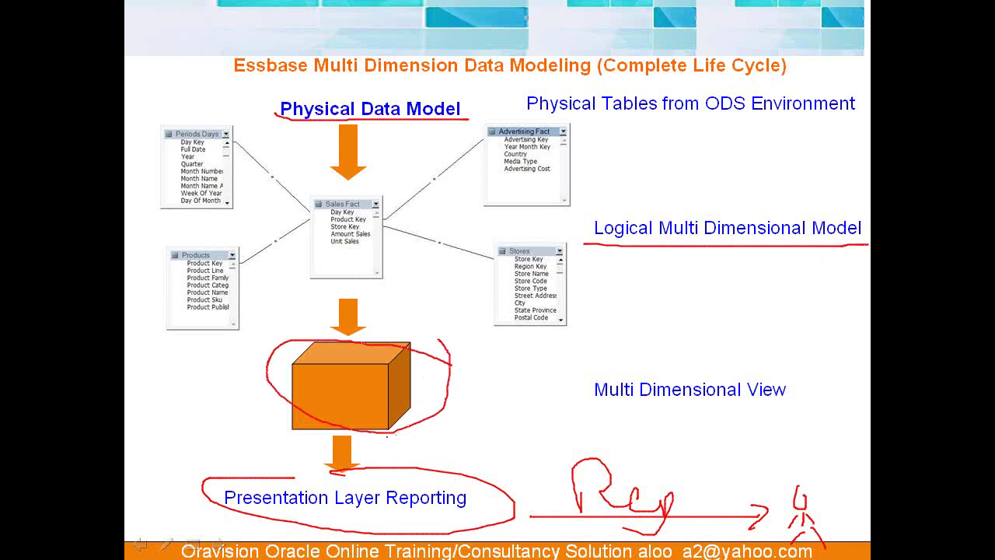
Step: Erase the ink annotations from the data modeling slide and advance the slide show to the Architecture slide
key("e")
key("Right")
key("Right")
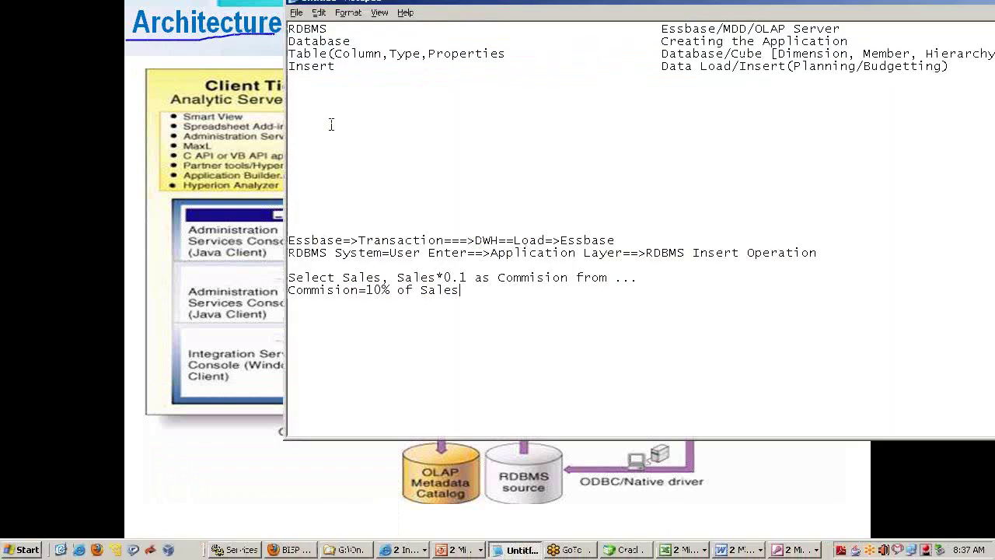
Step: In Notepad, write "Client Tier User In" on a new line, leaving a blank line below the commission formula
scroll(447, 296, "down", 4)
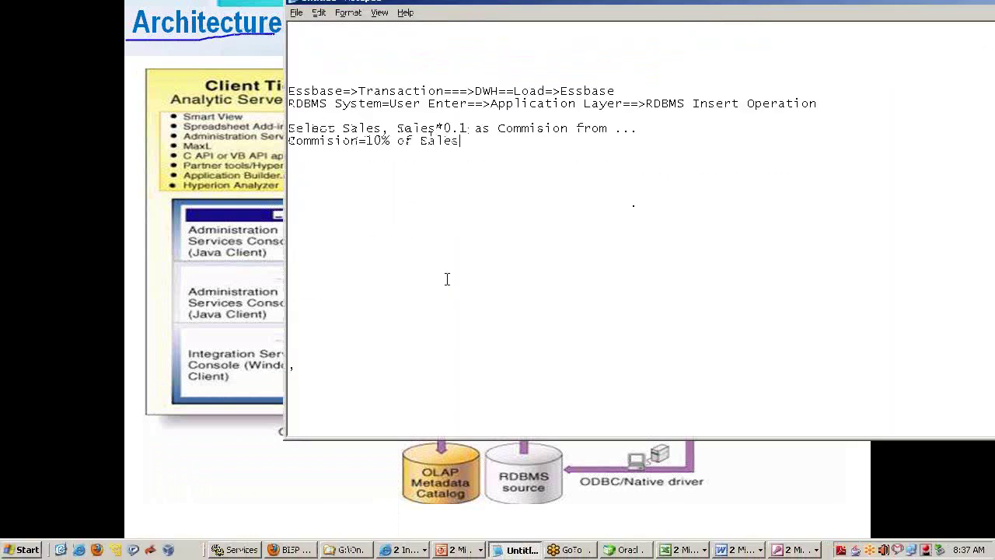
scroll(447, 279, "down", 1)
key("Return")
key("Return")
type("Cli")
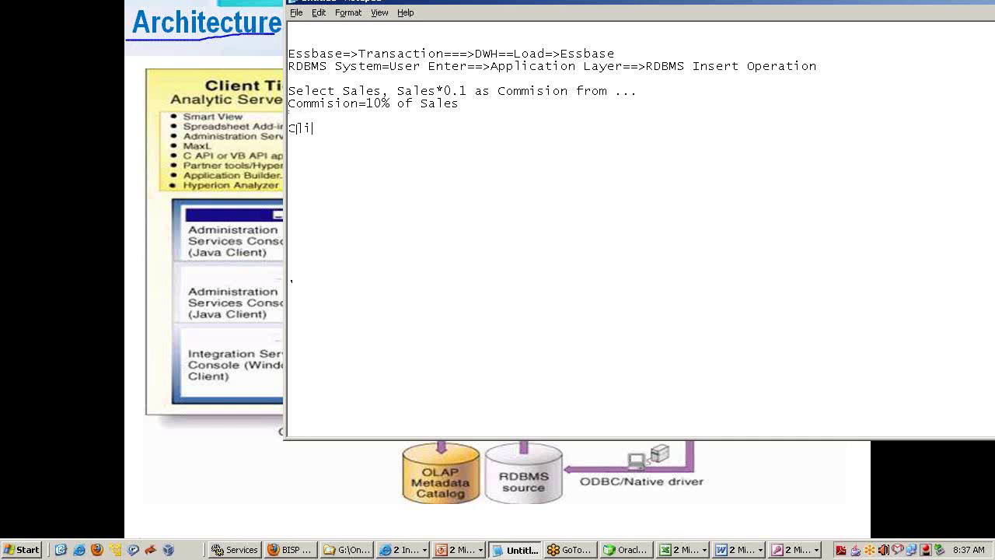
type("ent Tier")
type(" User Tr")
key("BackSpace")
key("BackSpace")
type("Iner")
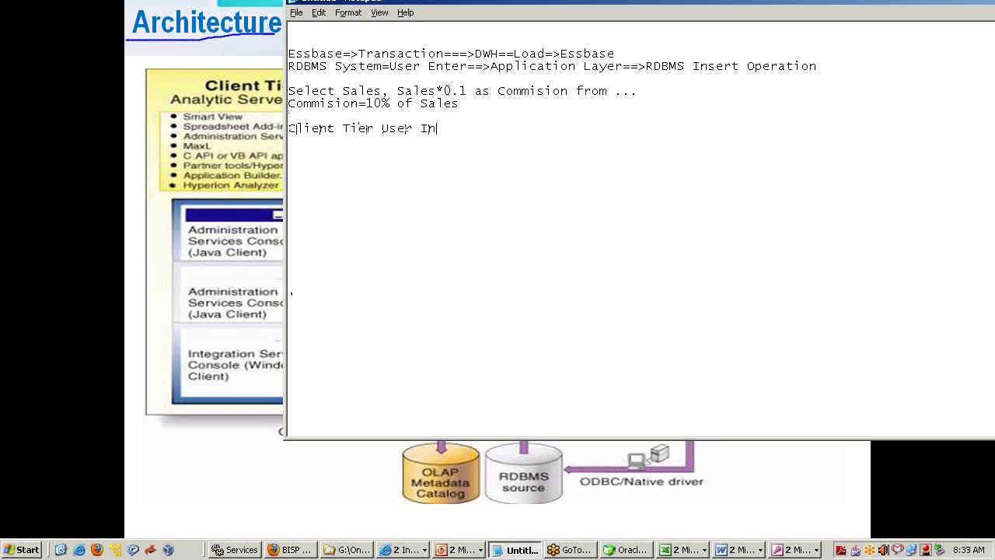